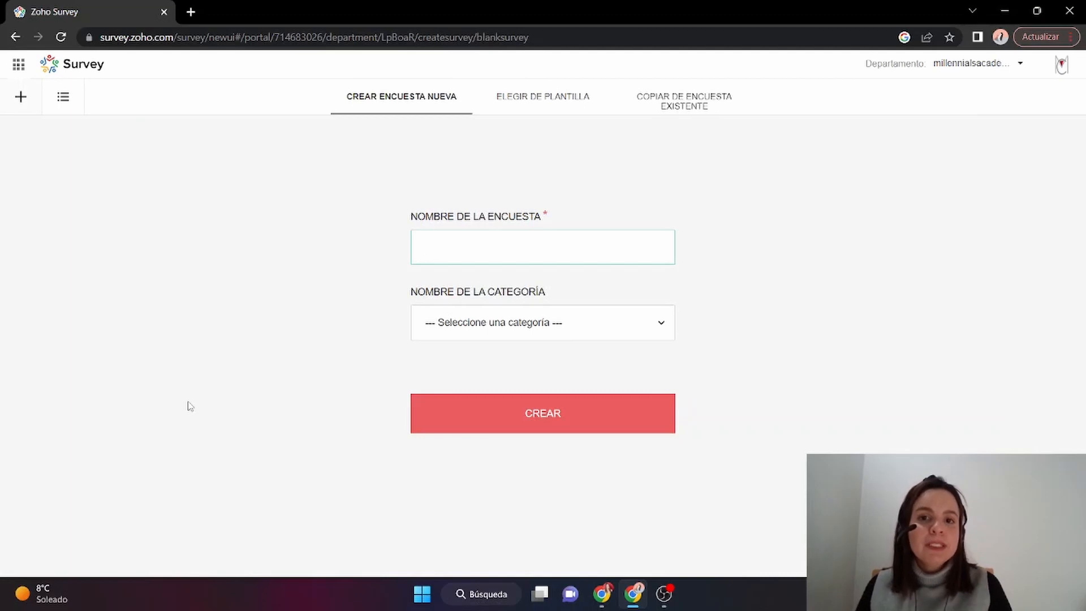
Create a new survey named "test" without choosing a category
text(st)
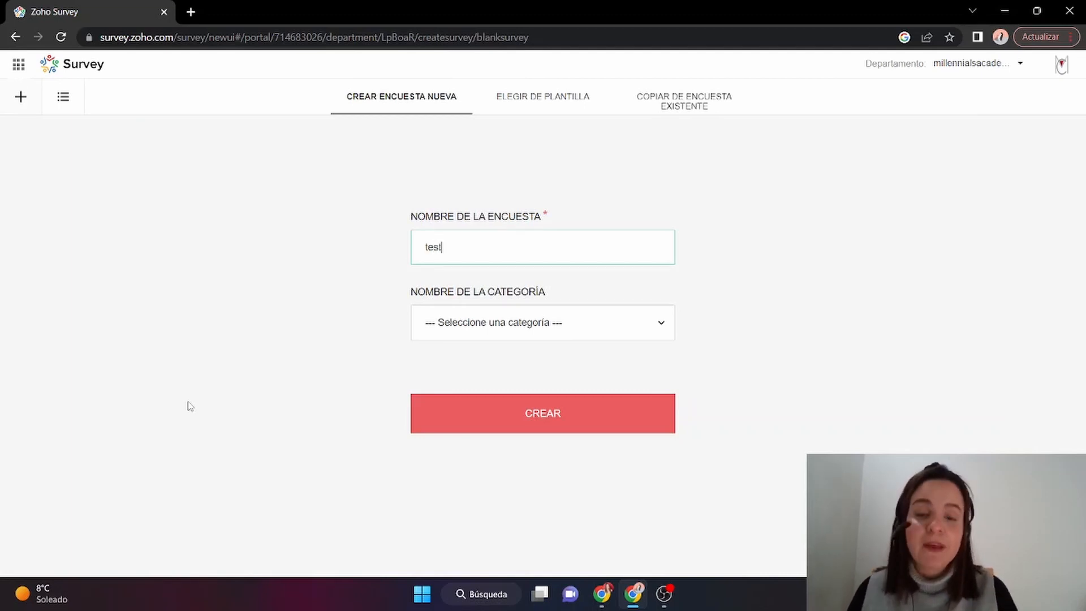
click(600, 328)
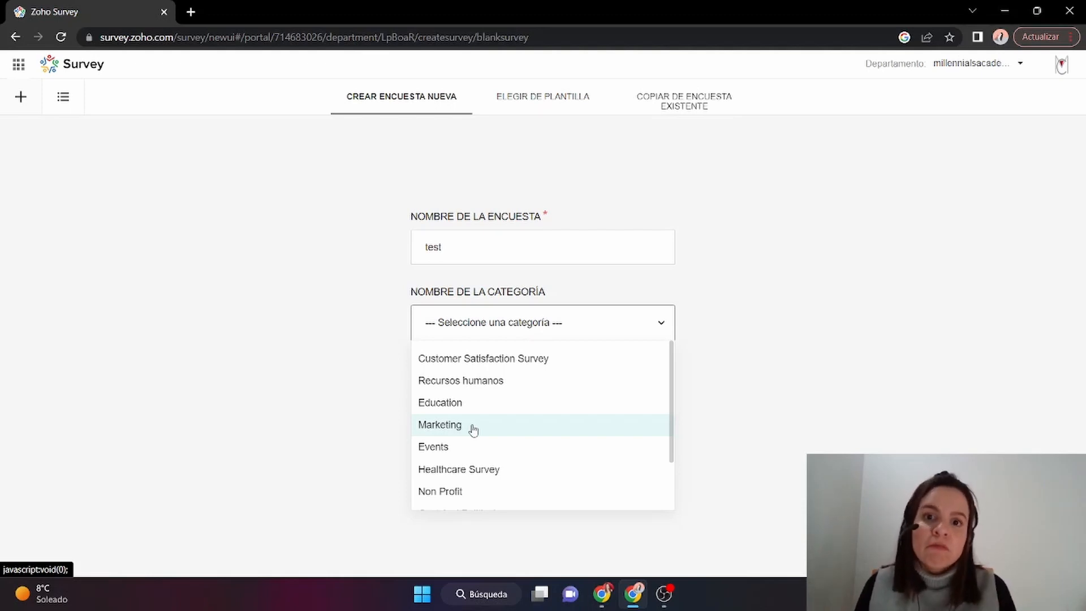
click(855, 321)
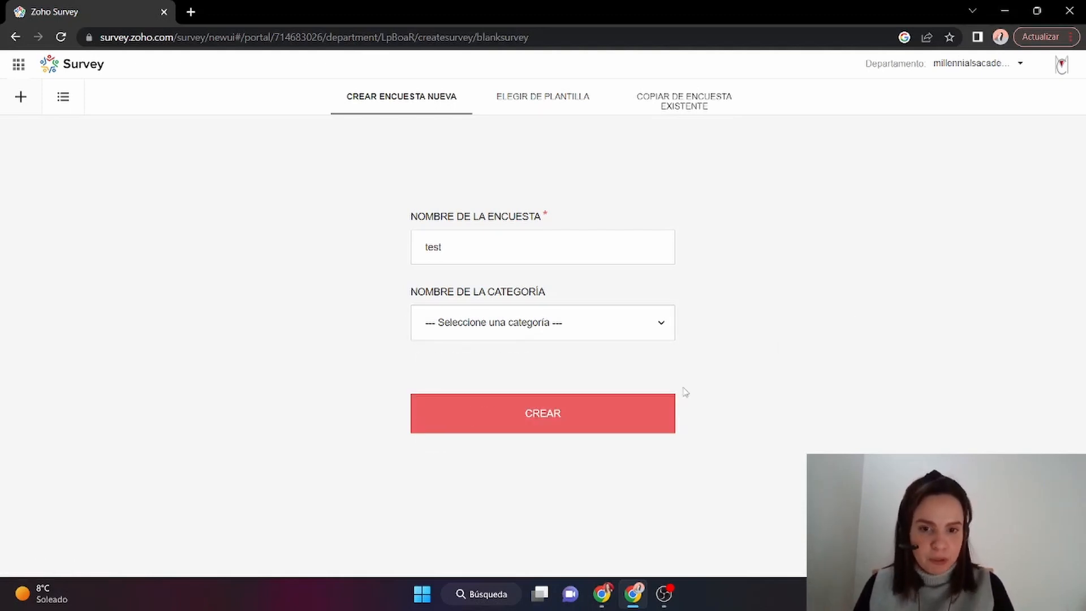
click(630, 396)
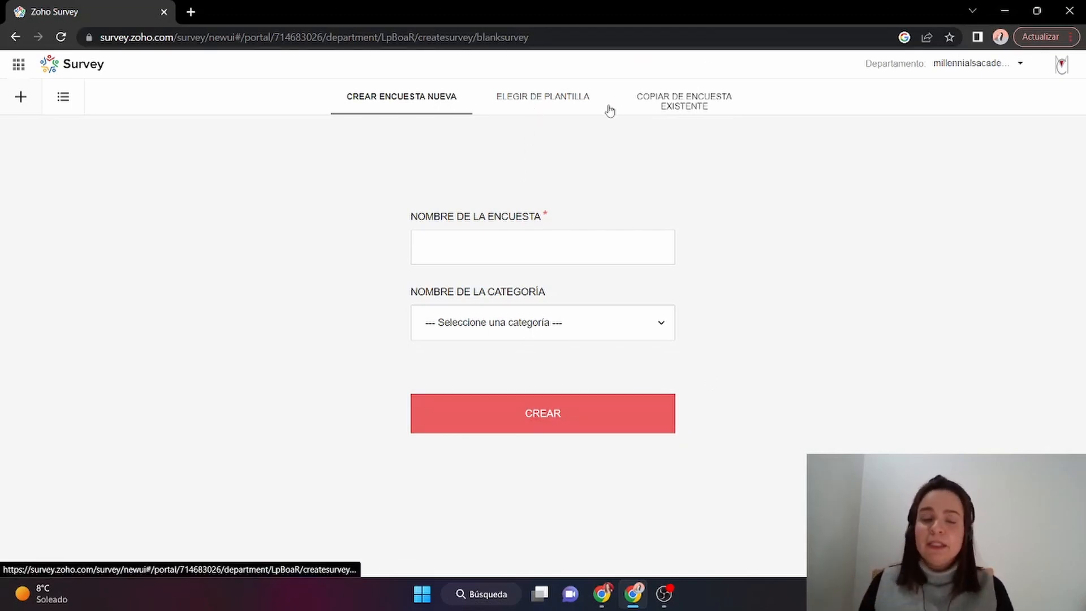
Add an Información de contacto question to page 1 of the survey in the editor
click(570, 105)
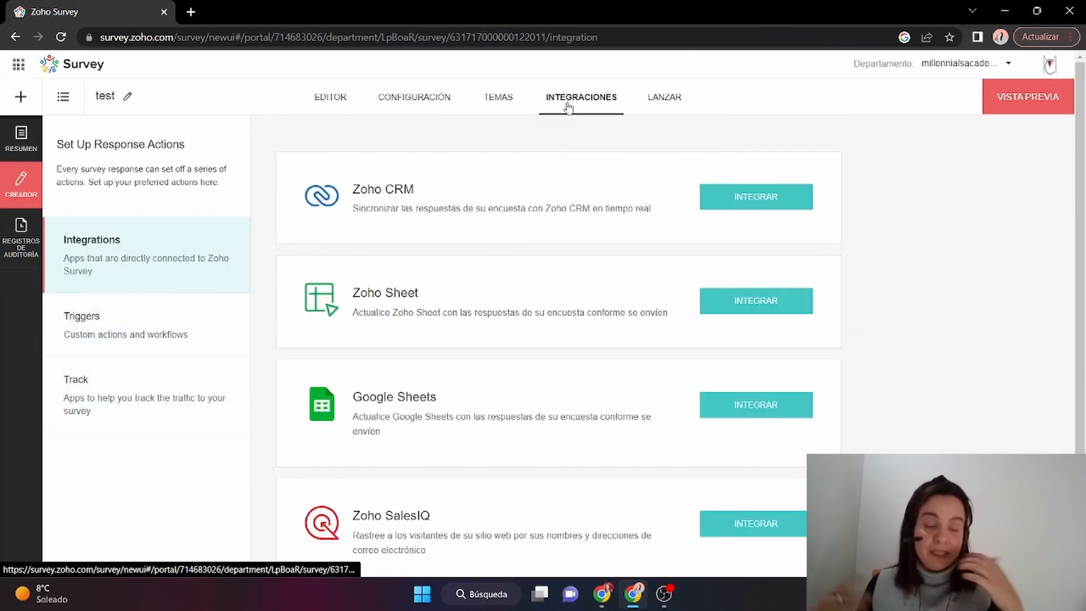
click(342, 105)
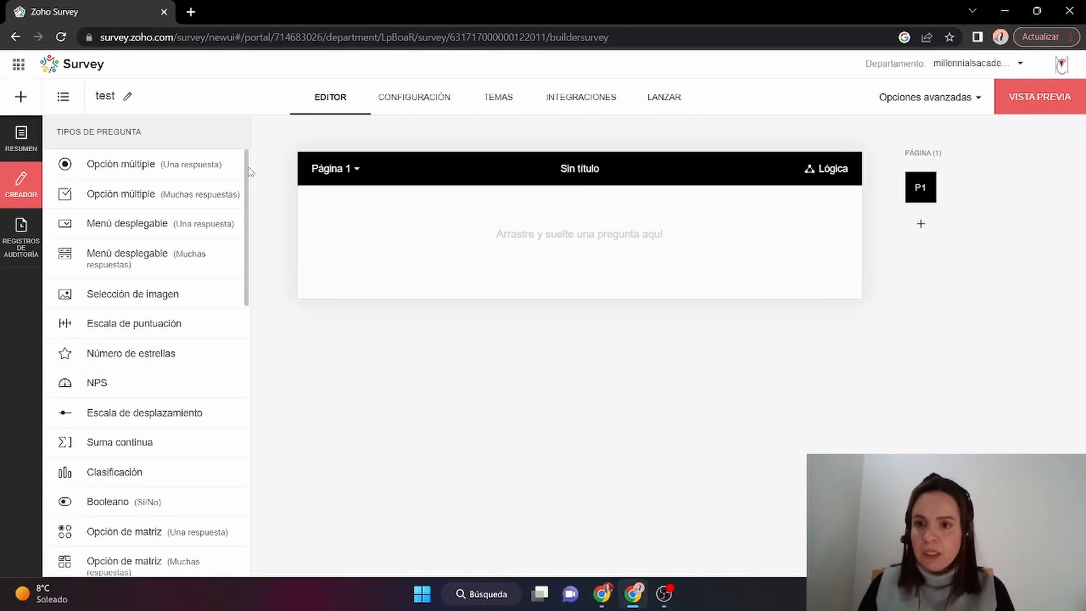
drag(246, 177, 228, 418)
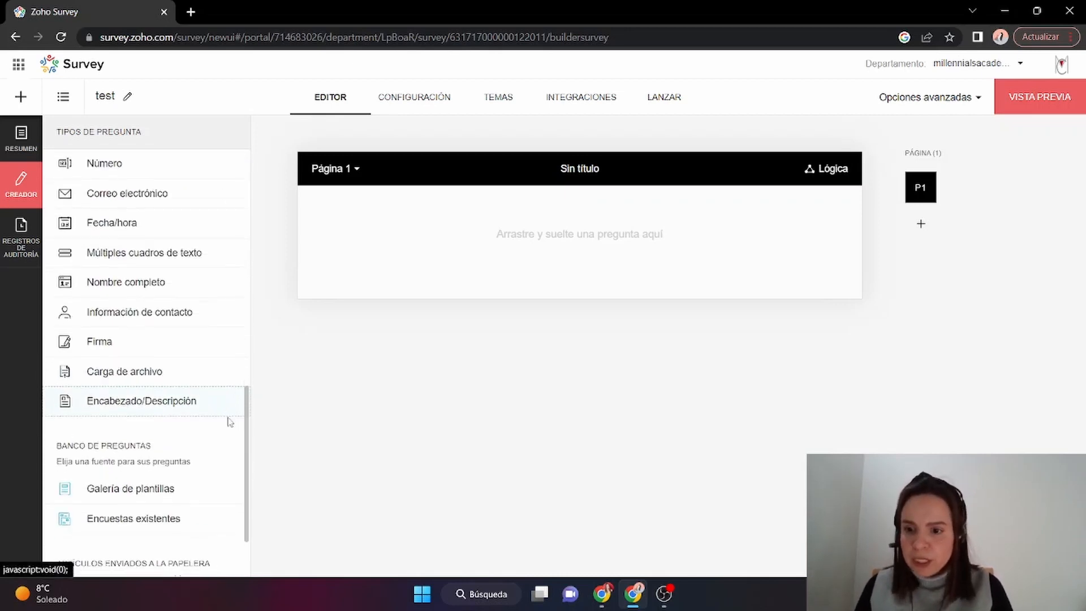
scroll(230, 396, up, 3)
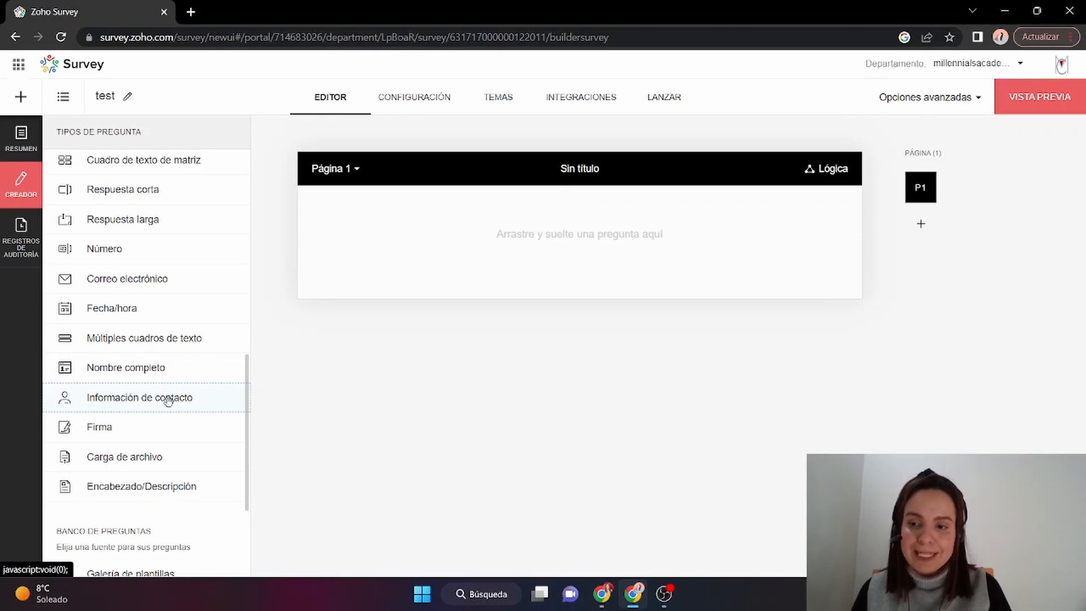
drag(168, 401, 548, 236)
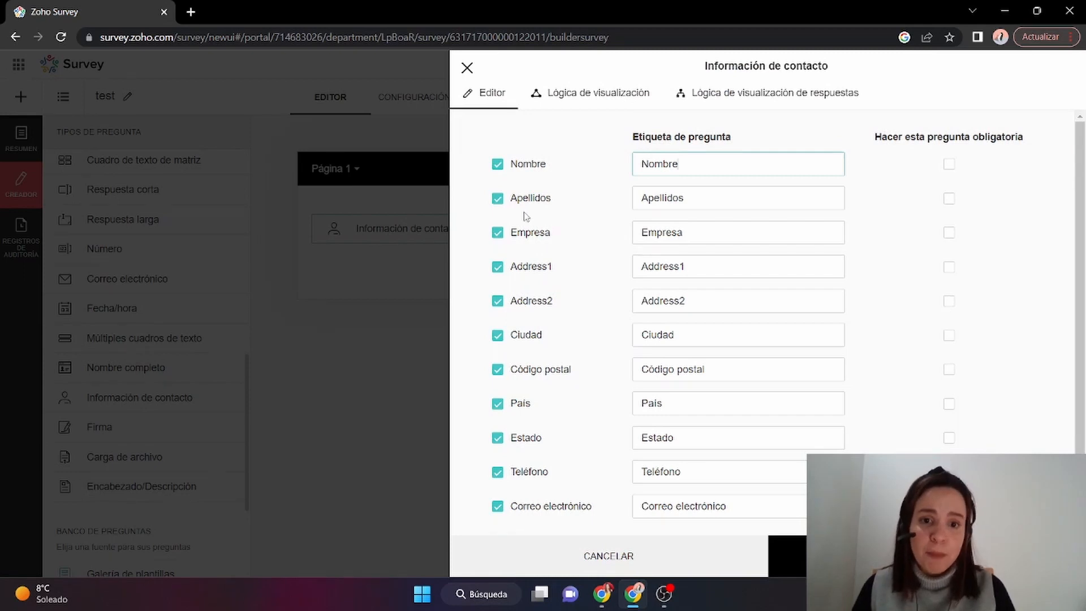
Make Nombre and Apellidos mandatory and exclude Empresa, Address1, Address2, Ciudad, Código postal, País and Estado from the contact question
click(949, 164)
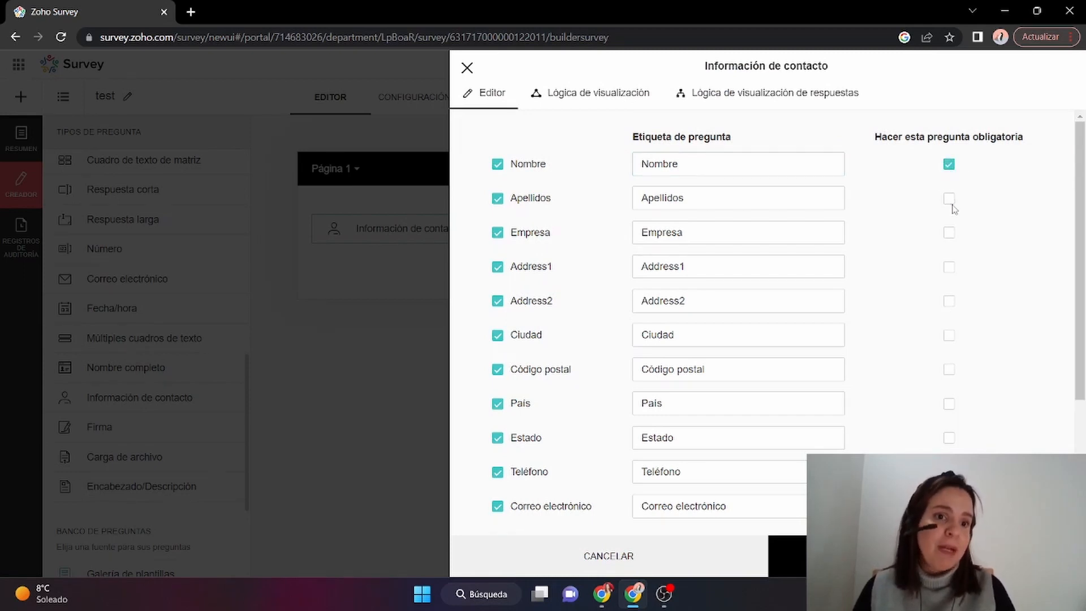
click(950, 199)
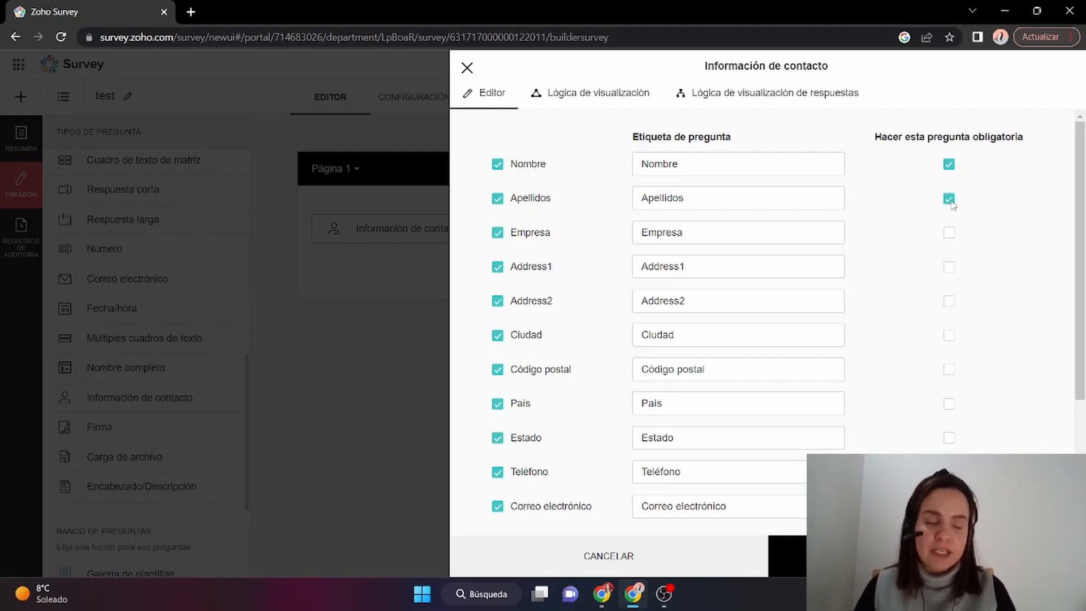
click(498, 233)
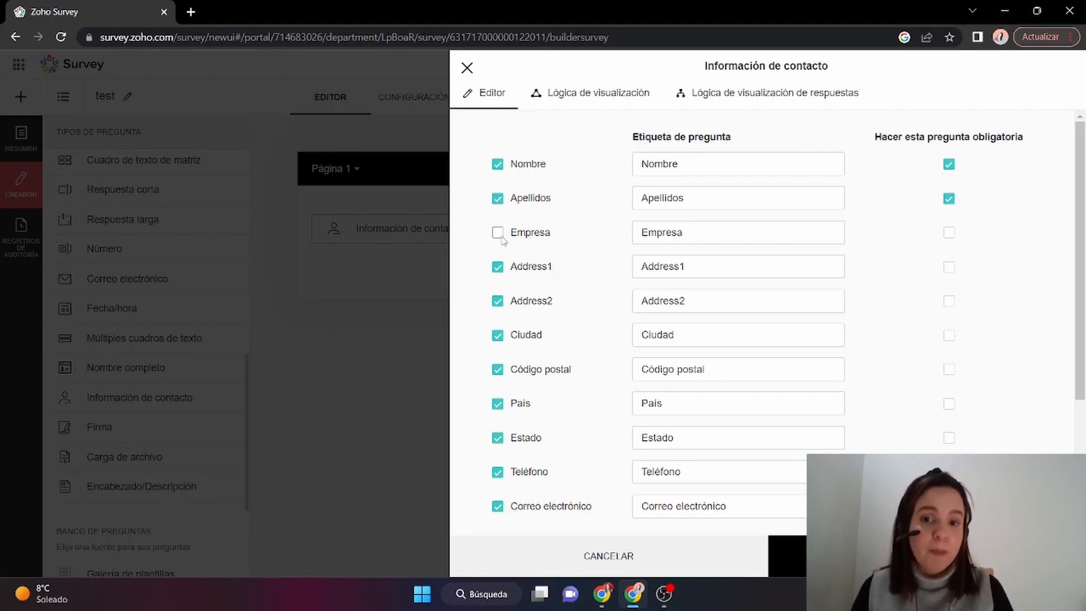
click(497, 266)
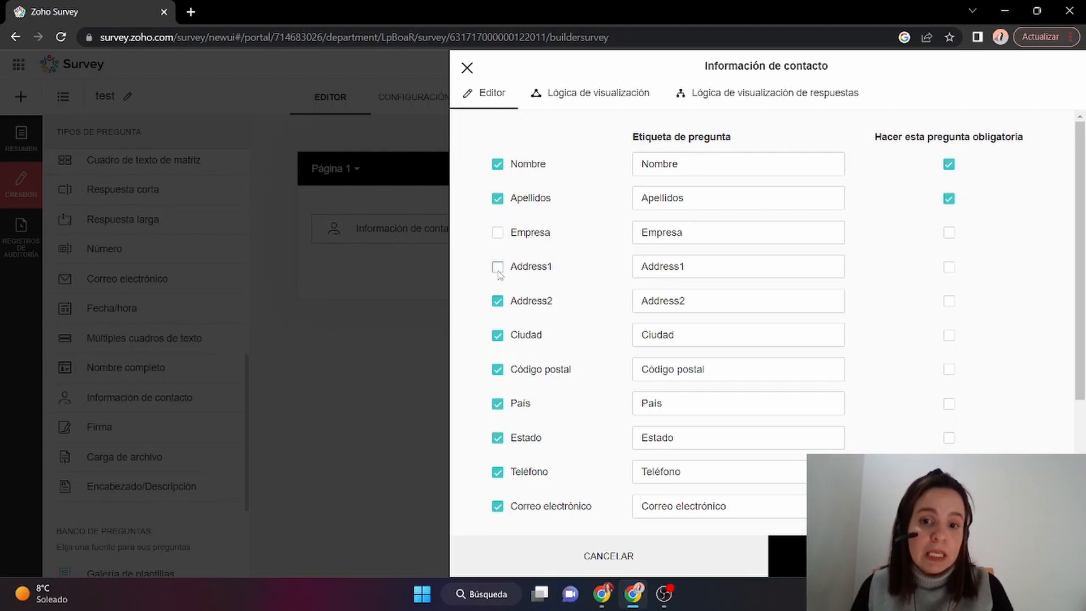
click(498, 302)
click(497, 335)
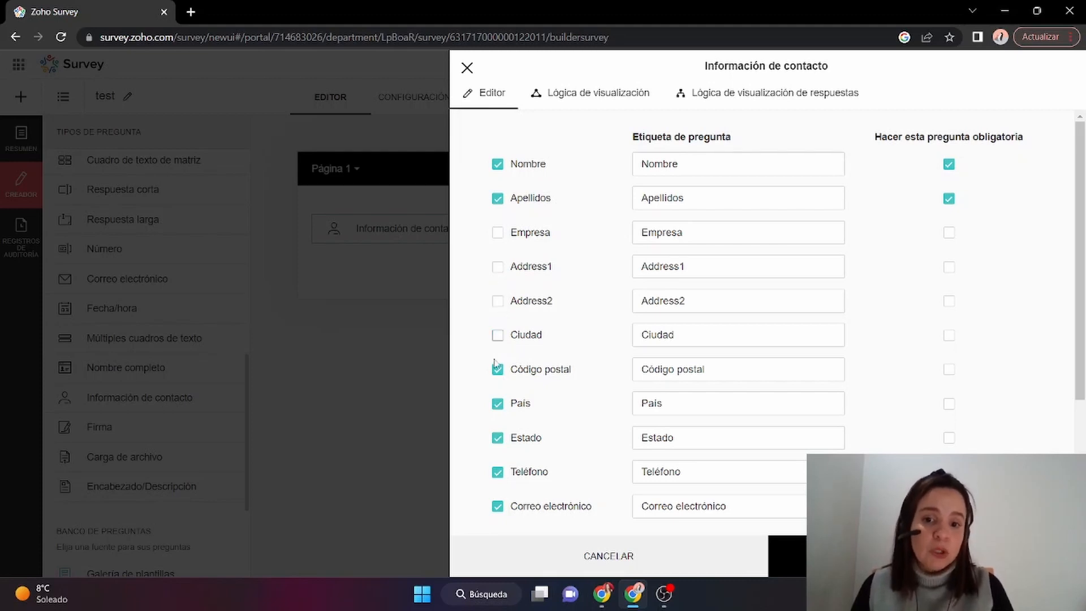
click(497, 369)
click(498, 403)
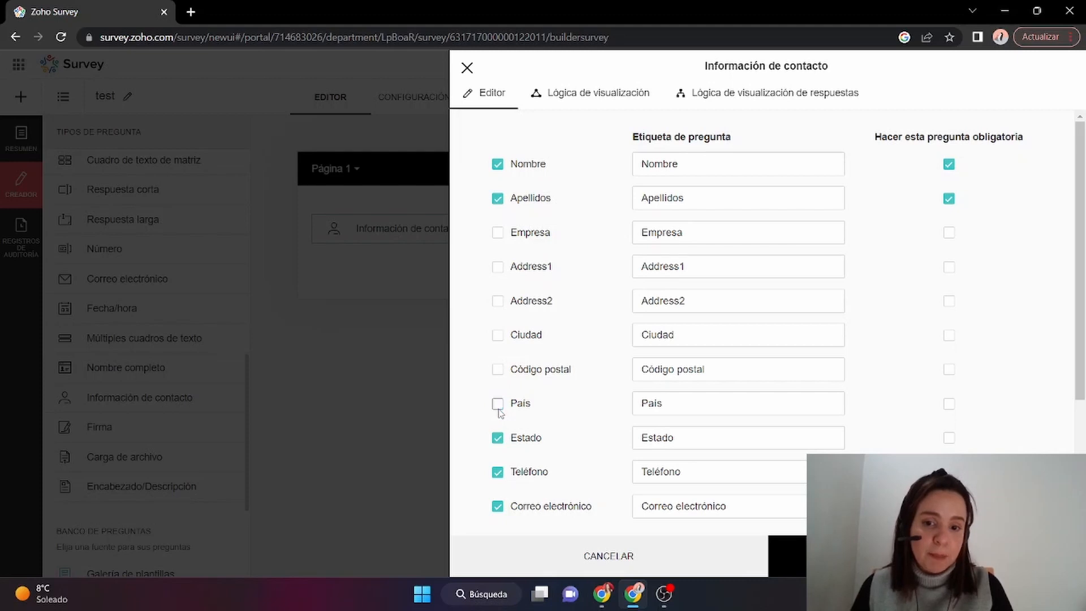
click(497, 438)
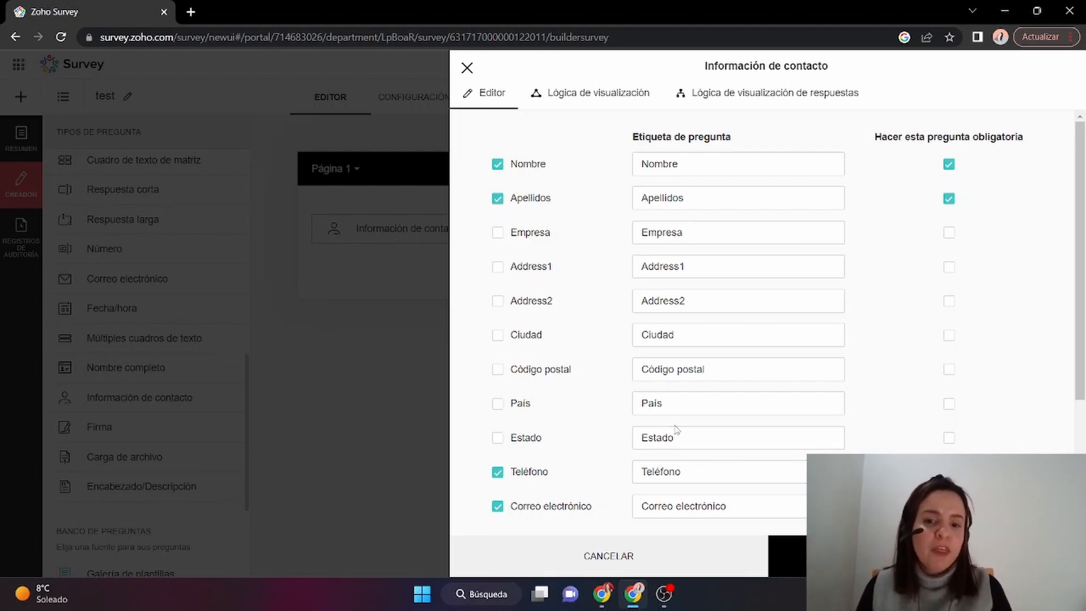
Review the contact question's error message and advanced options, and save the question
drag(1082, 355, 1082, 449)
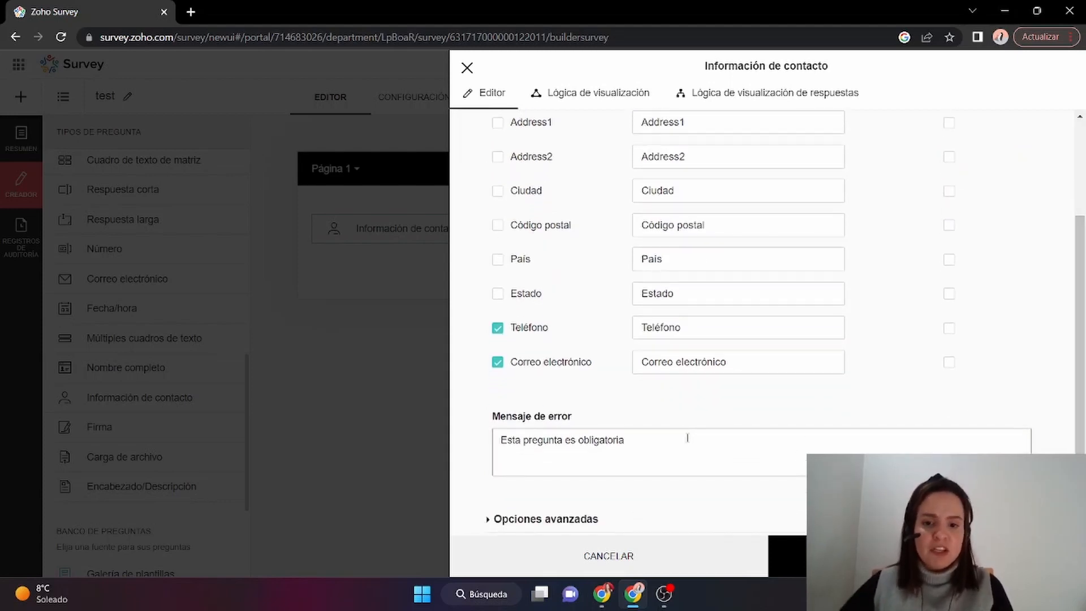
drag(1082, 298, 1081, 371)
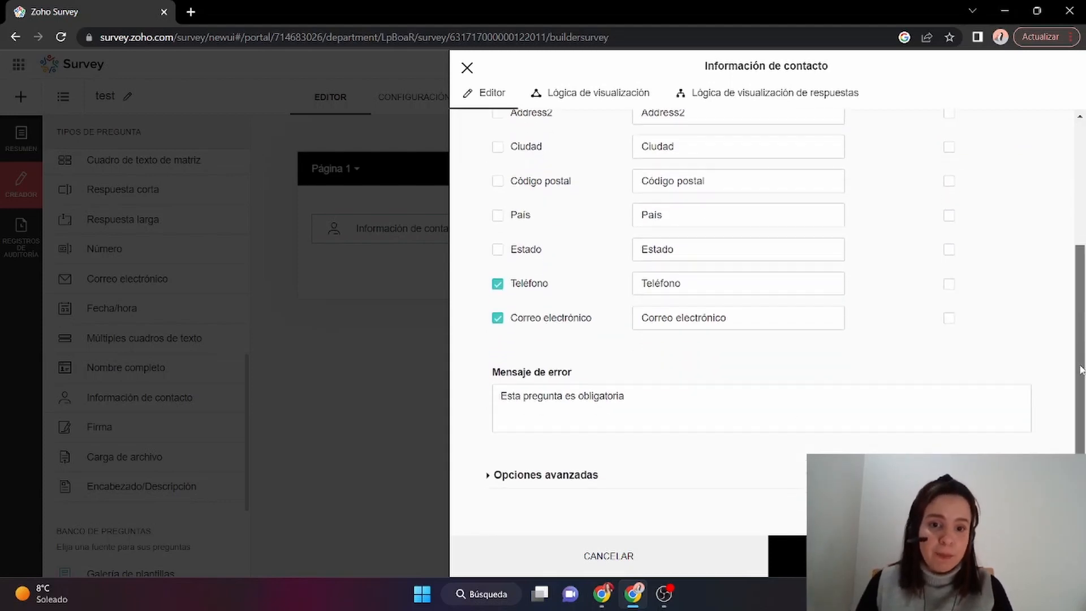
click(798, 411)
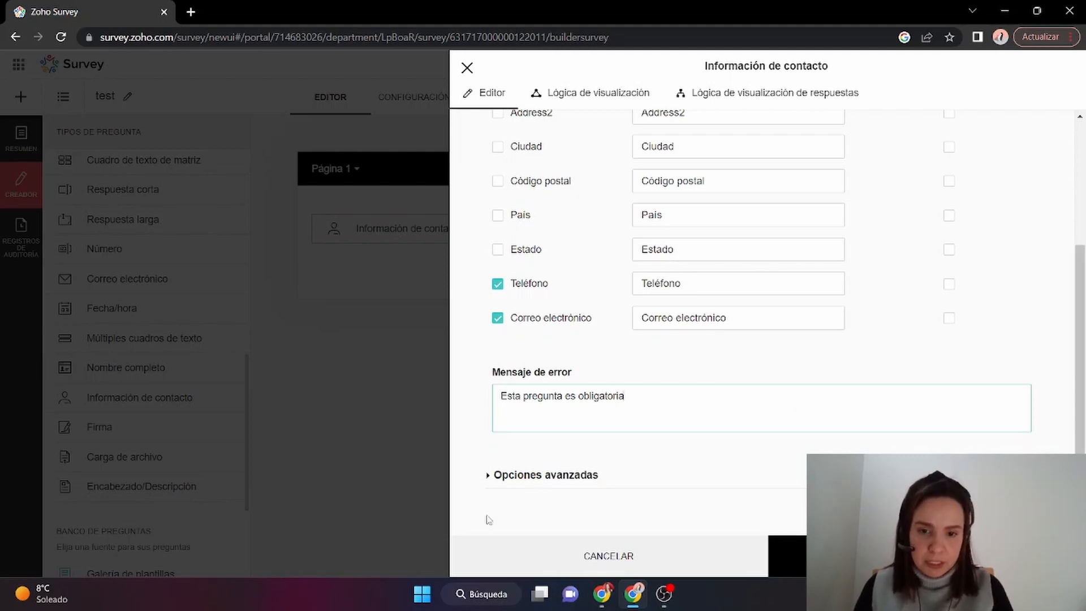
click(520, 478)
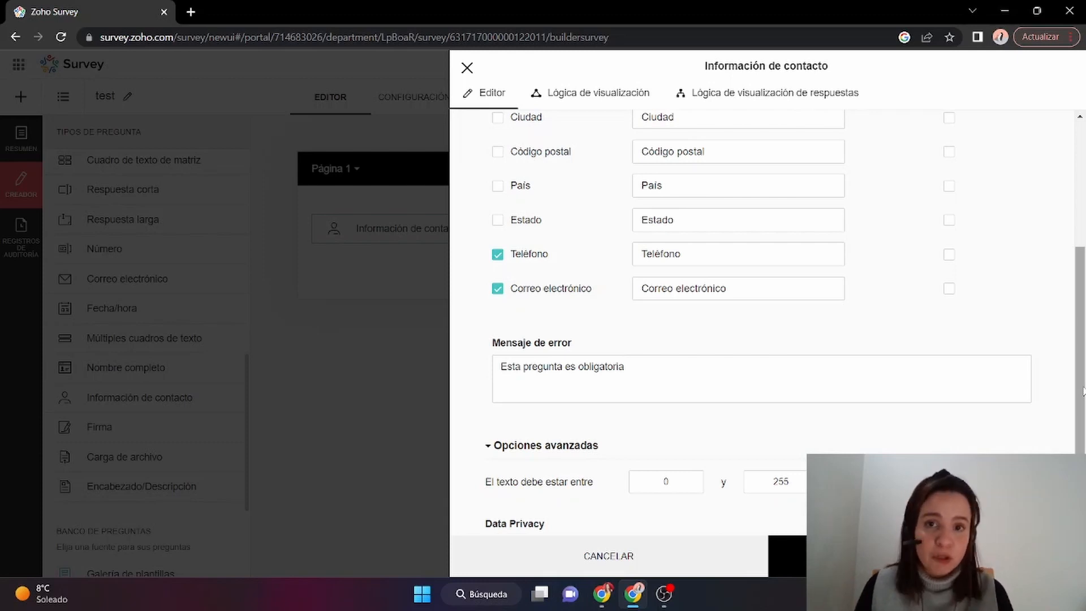
scroll(508, 498, down, 1)
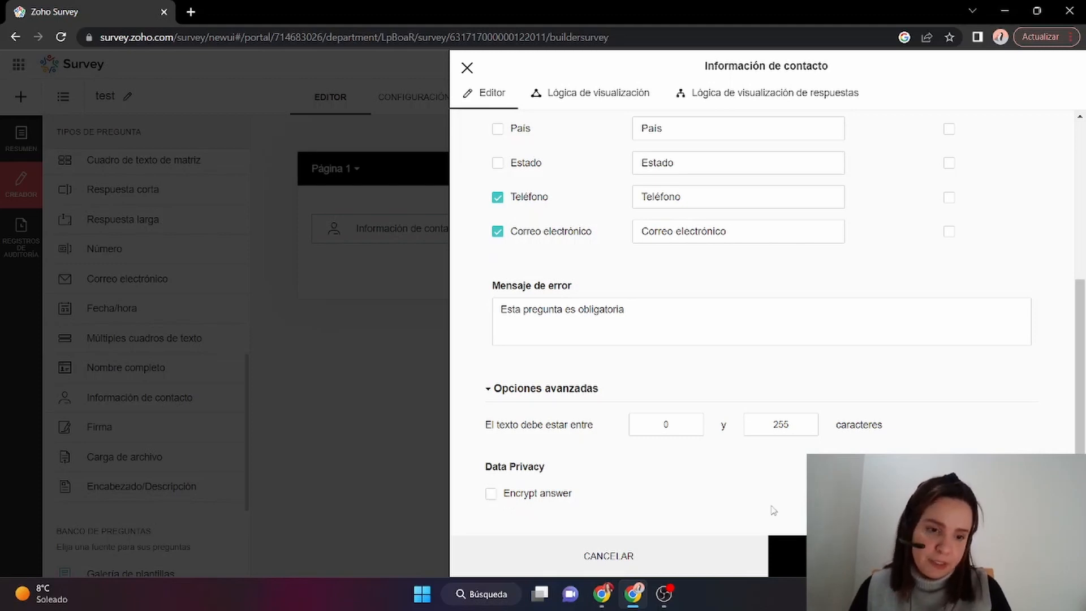
click(783, 555)
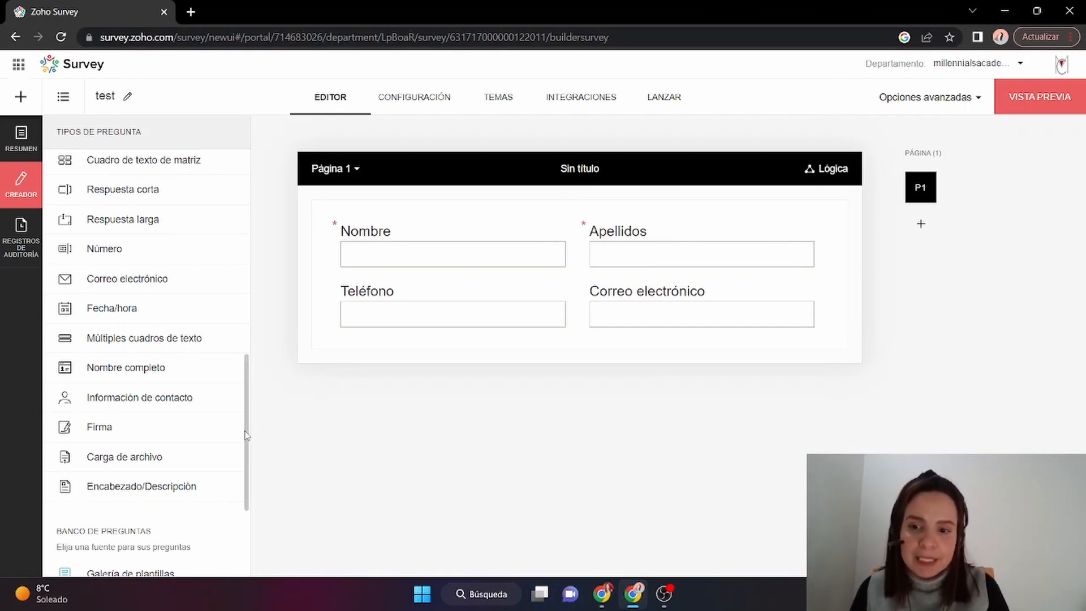
Add a Número de estrellas question below the contact fields with 10 stars and the text "¿que te ha parecido nuestro servicio?"
drag(251, 438, 255, 232)
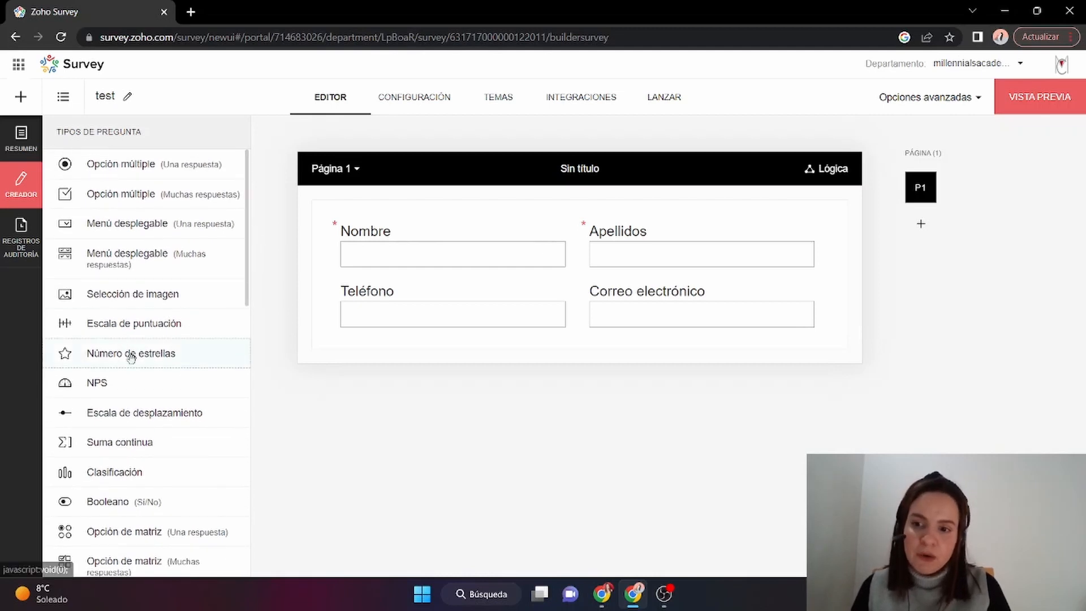
drag(135, 358, 504, 374)
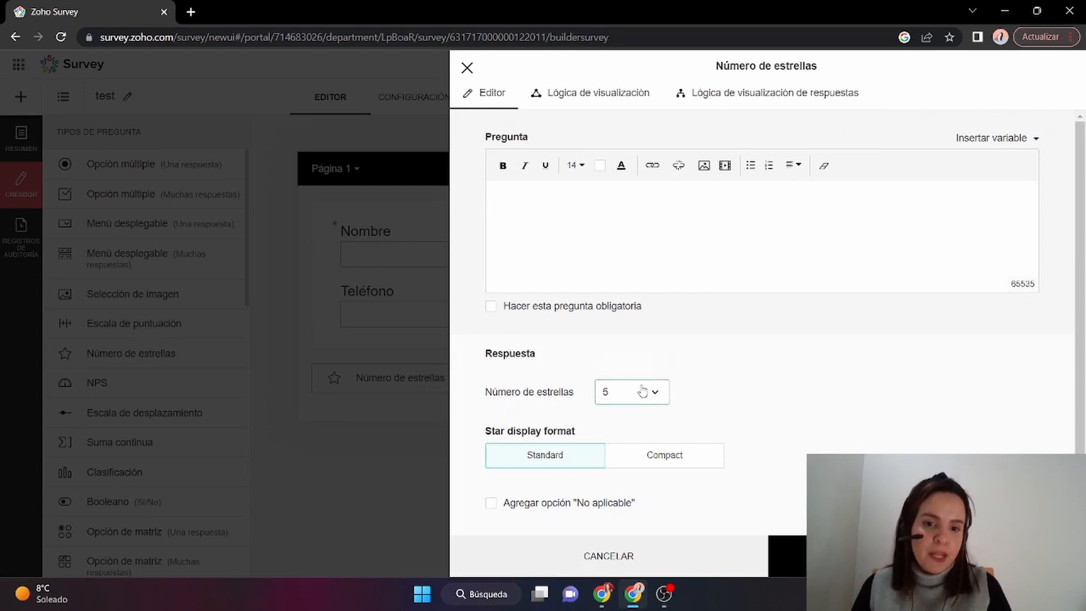
click(641, 392)
click(637, 360)
click(615, 237)
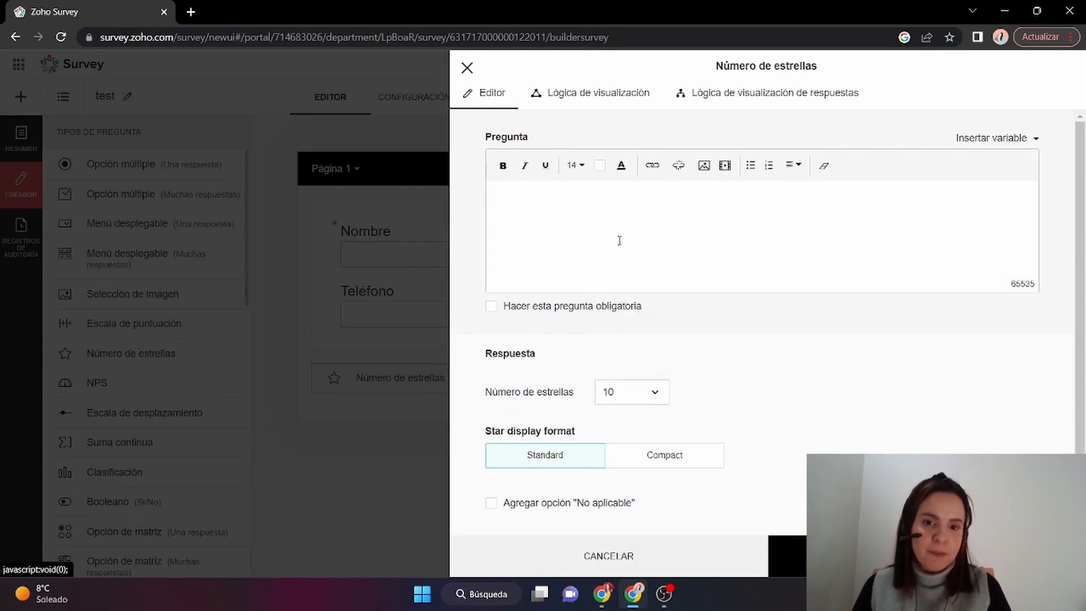
text(¿que te ha par)
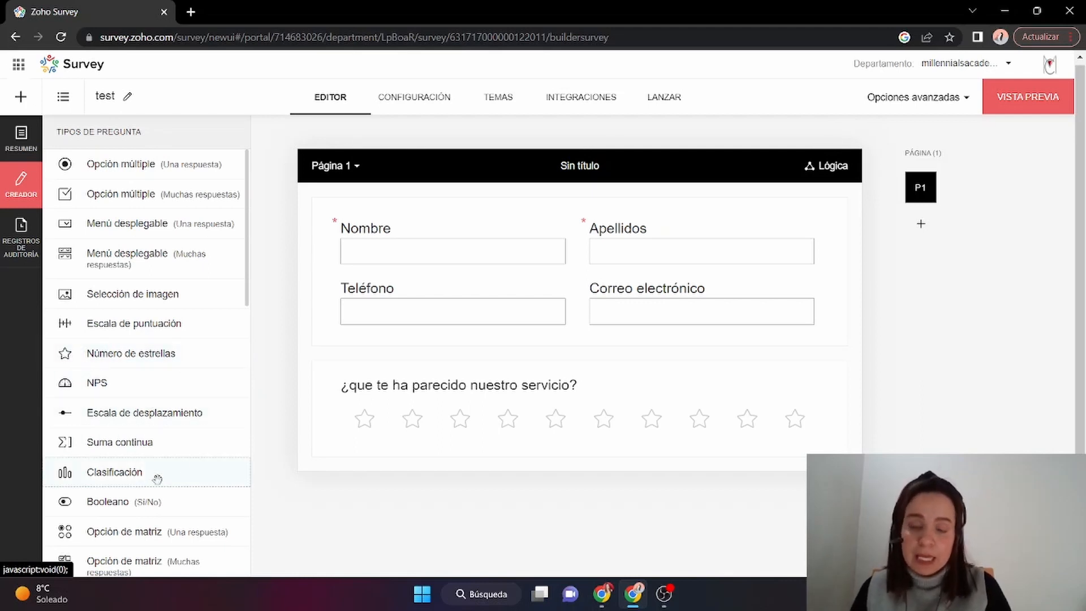
click(366, 288)
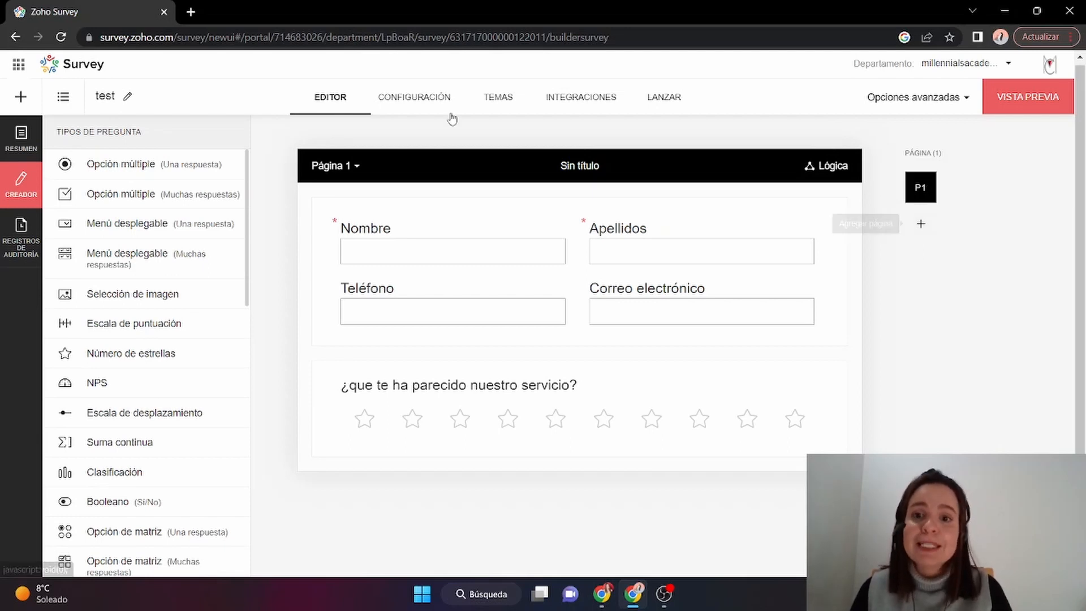
Examine the survey's configuration sections, including languages, survey preferences, terms and conditions, and the end page
click(417, 108)
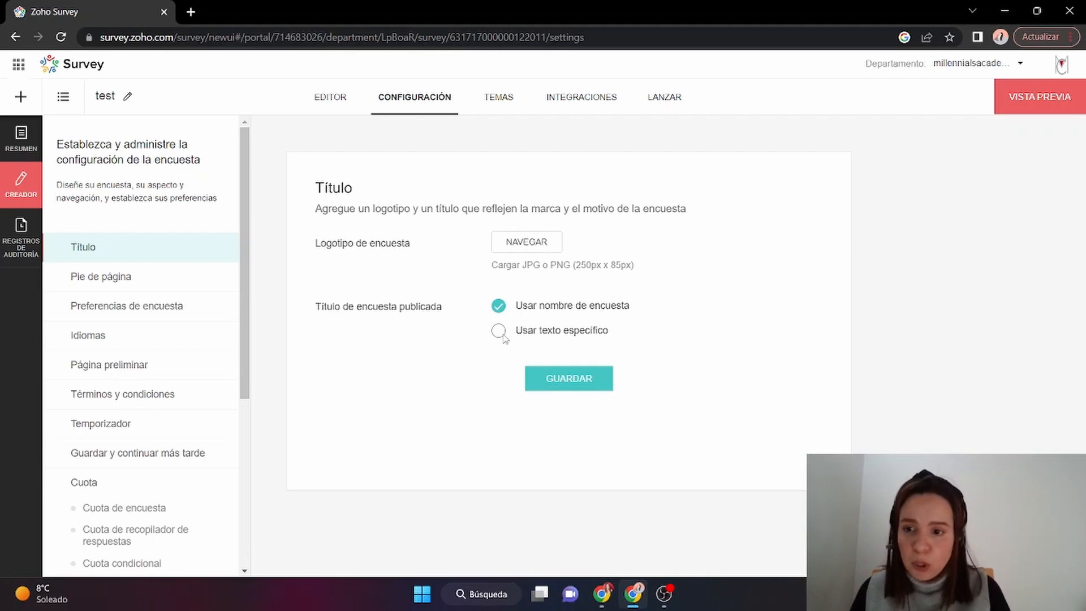
click(139, 331)
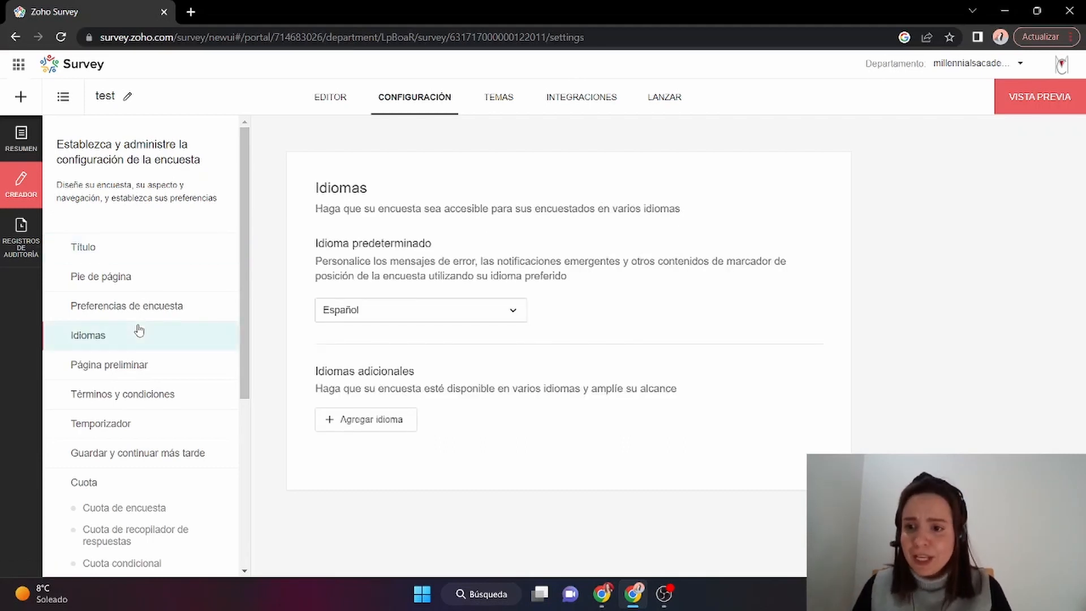
click(235, 308)
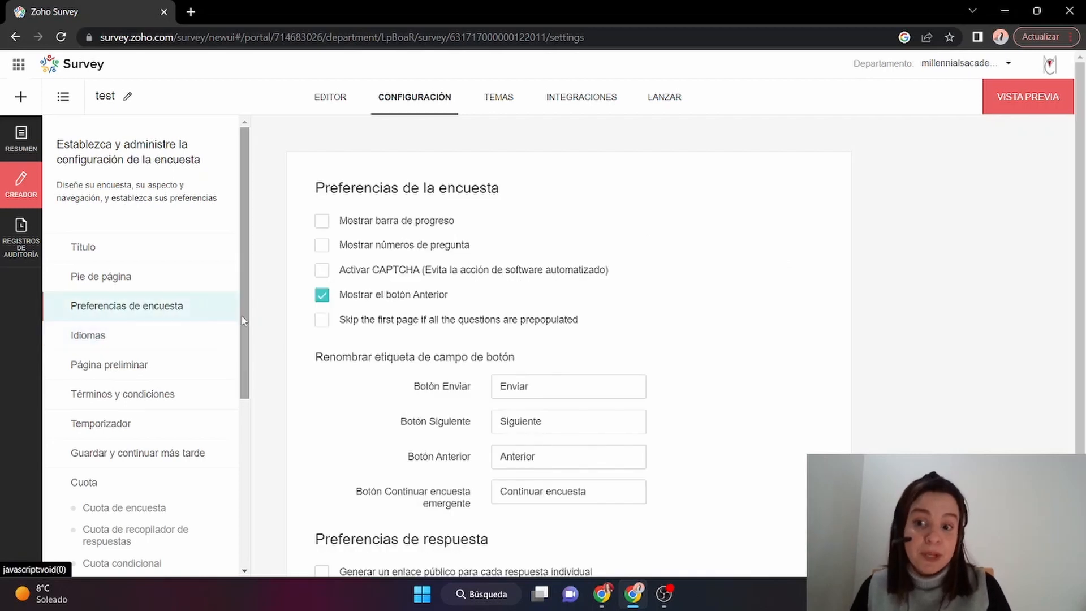
scroll(241, 321, down, 2)
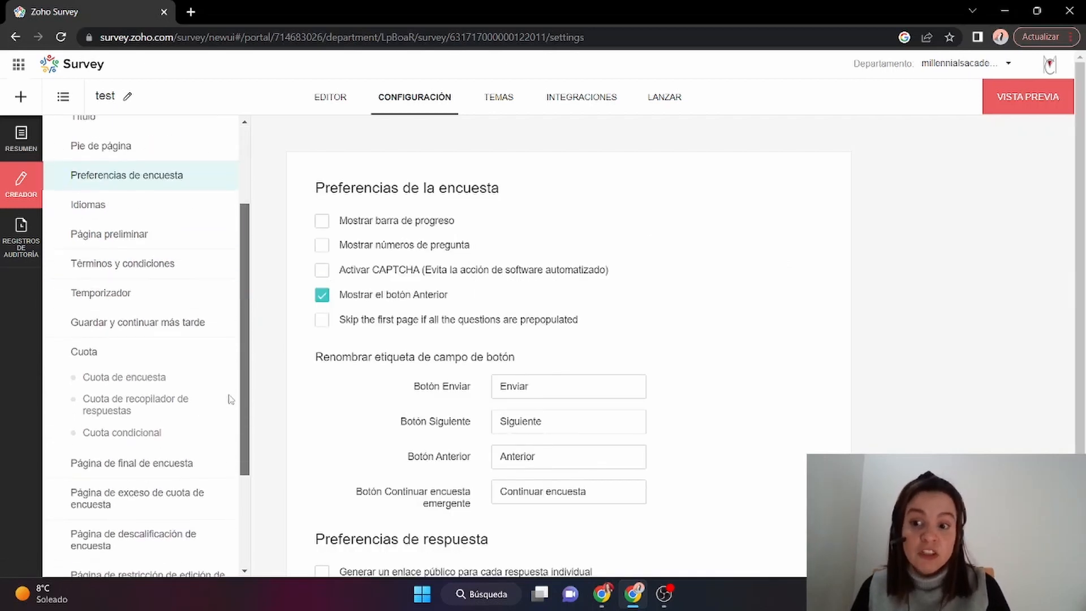
click(185, 272)
scroll(232, 303, down, 3)
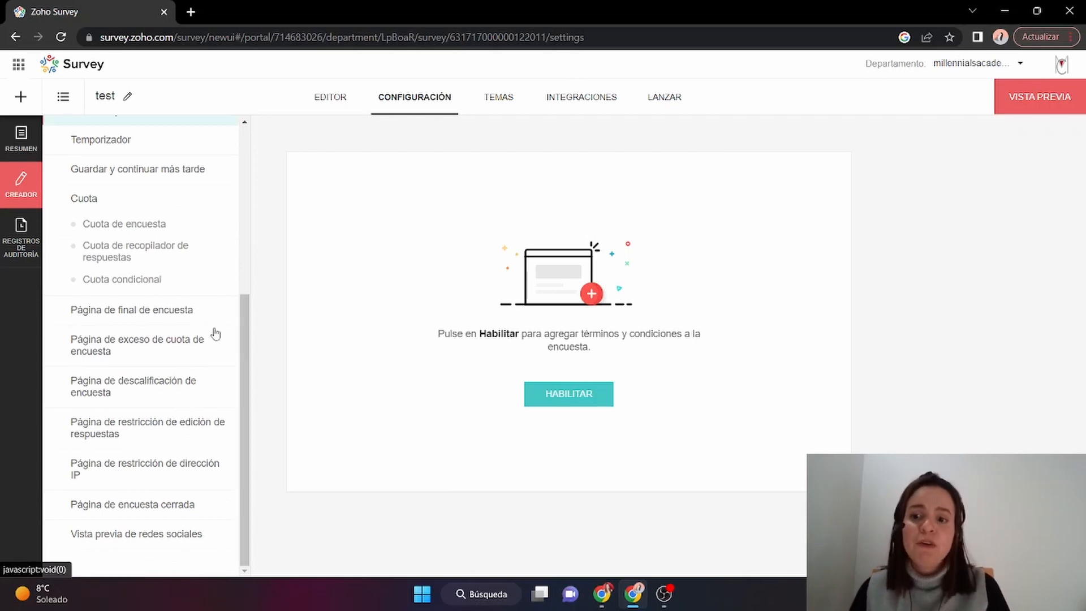
click(187, 314)
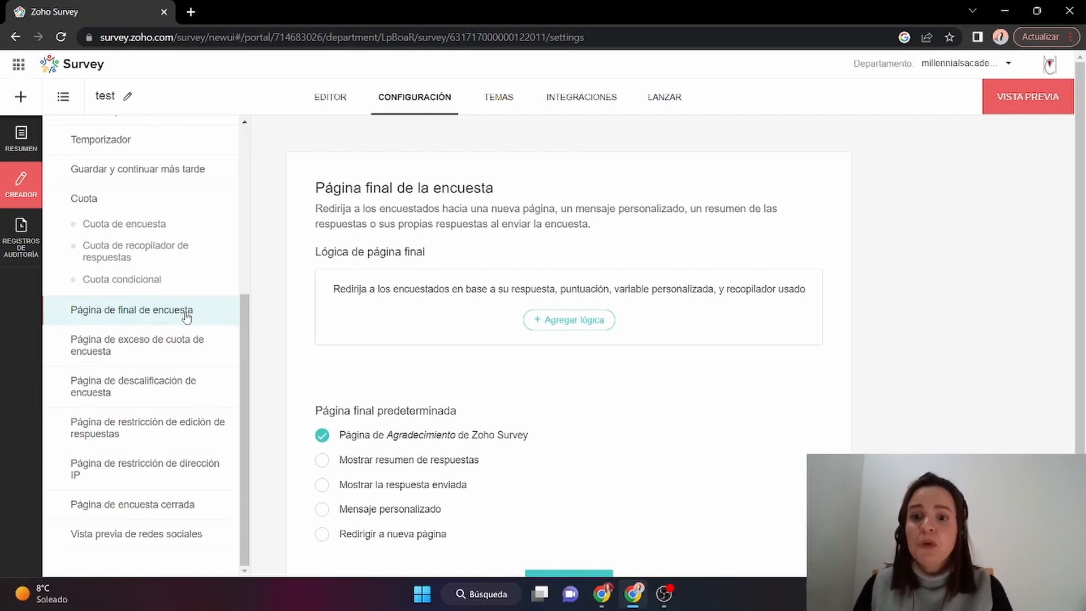
drag(247, 319, 255, 125)
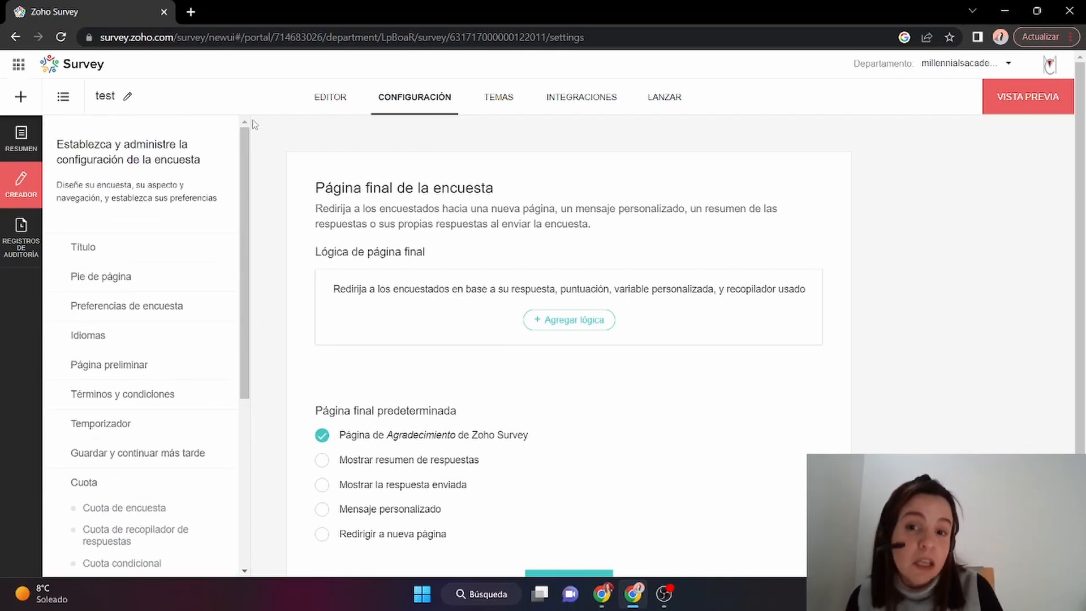
Customize the survey's current Básico theme by setting its font to Cabin and accepting the overwrite of individually set fonts
click(499, 107)
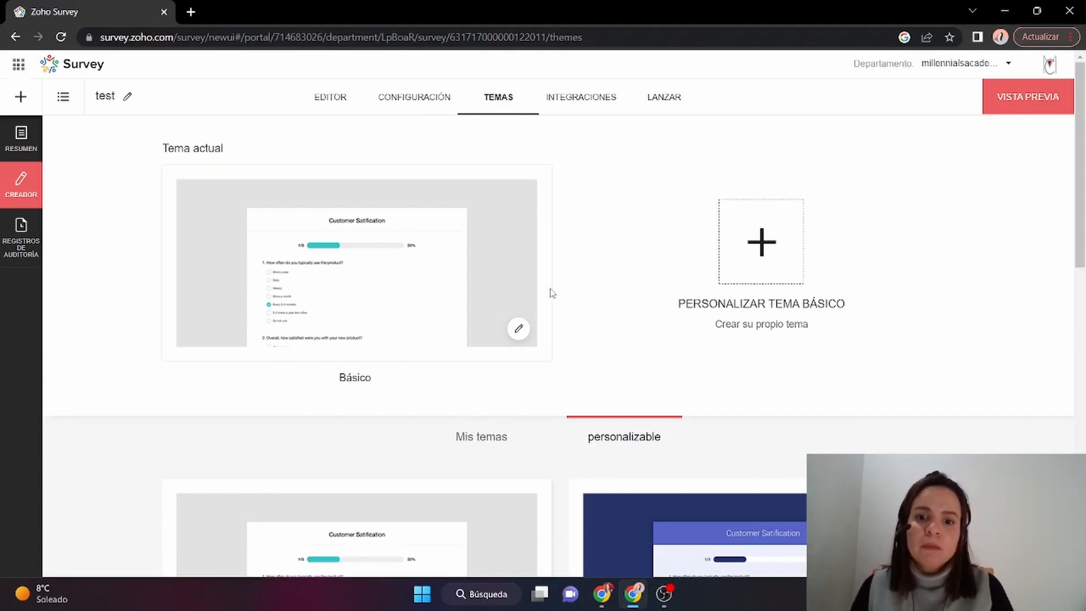
mouse_move(1082, 192)
mouse_down()
mouse_move(1083, 481)
mouse_move(1084, 199)
mouse_up()
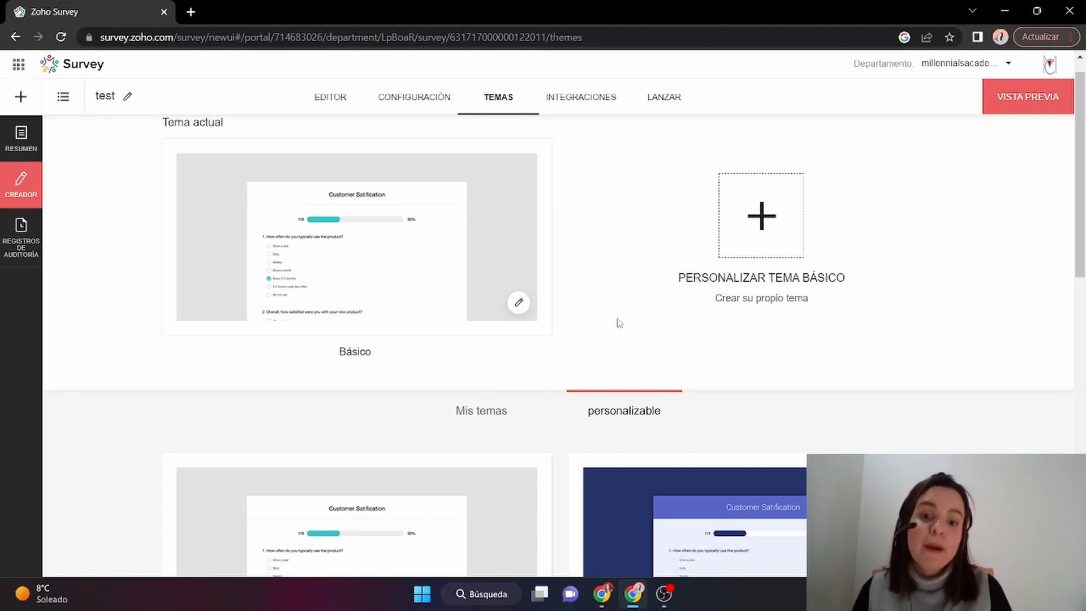
click(494, 416)
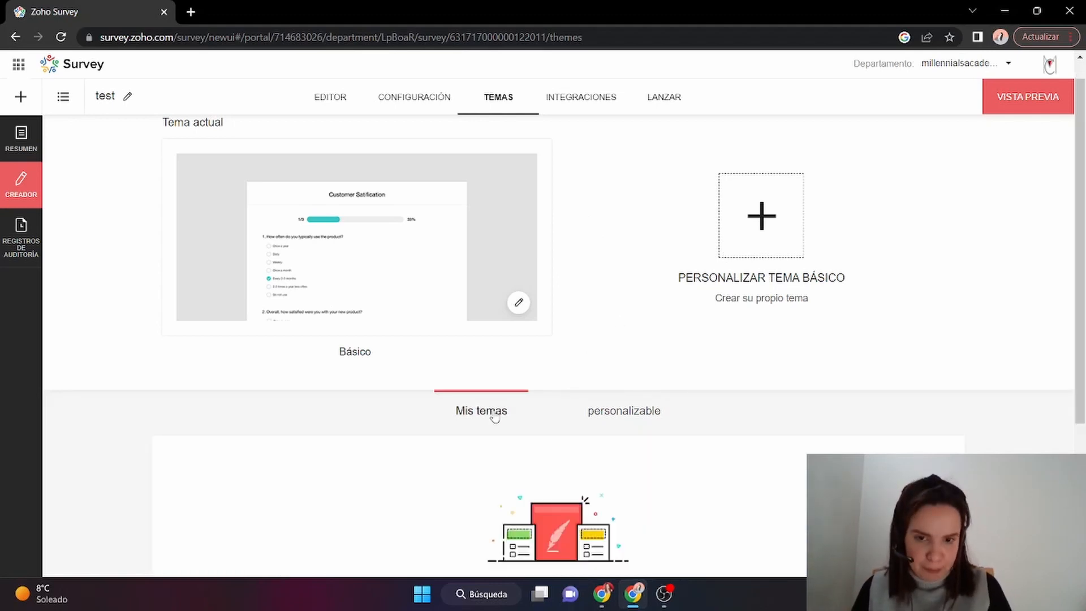
click(527, 305)
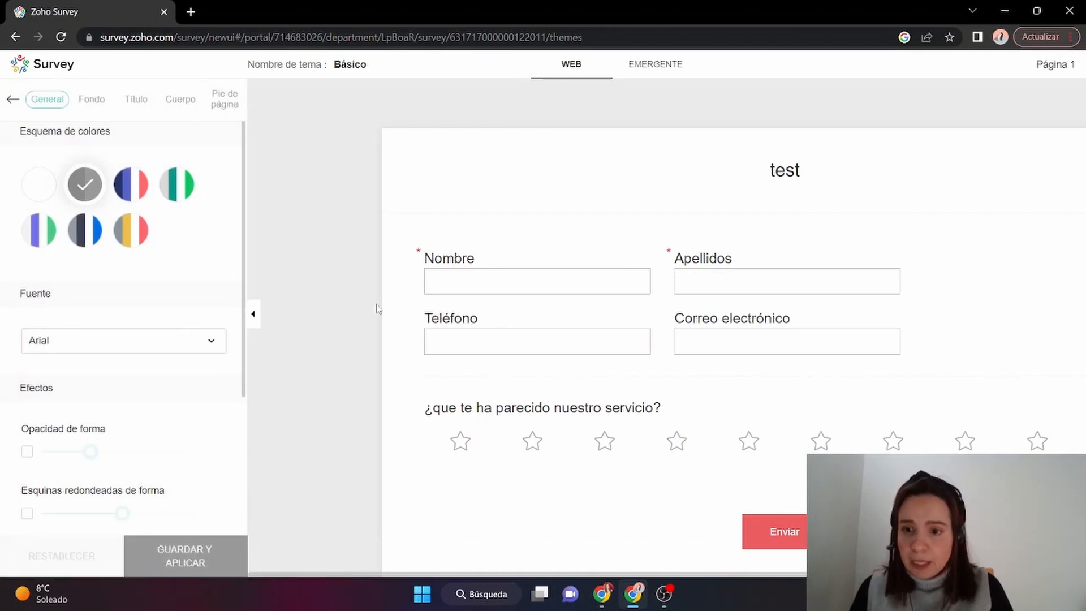
scroll(244, 270, down, 3)
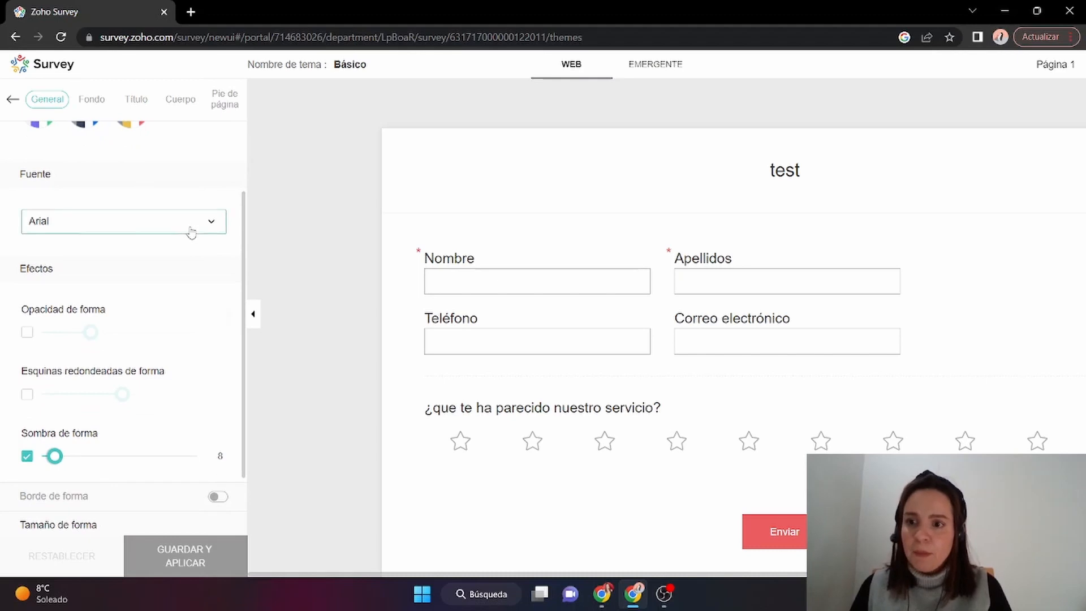
click(190, 229)
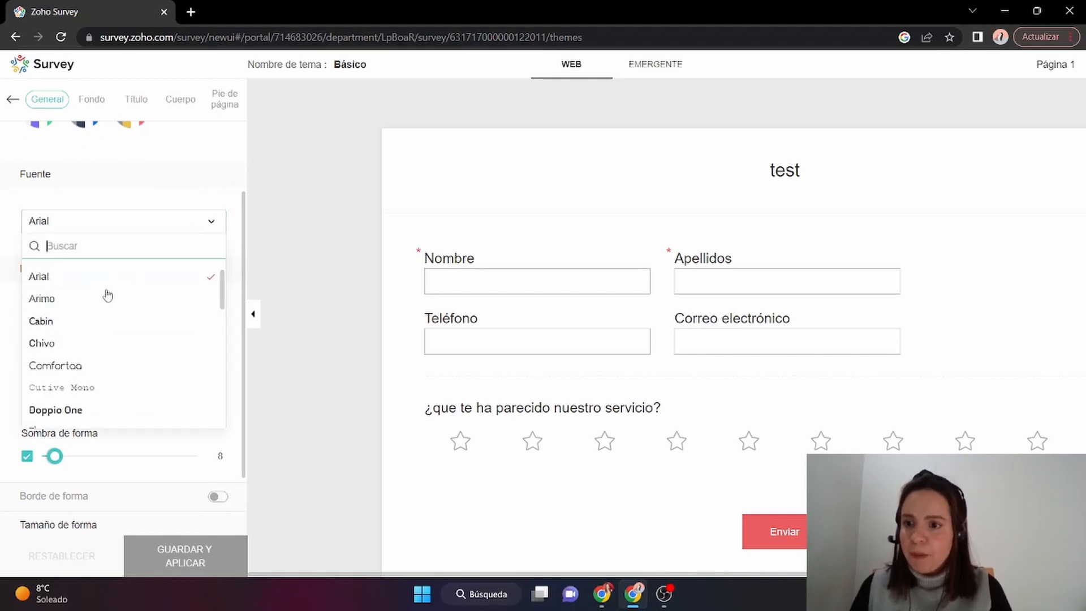
click(68, 323)
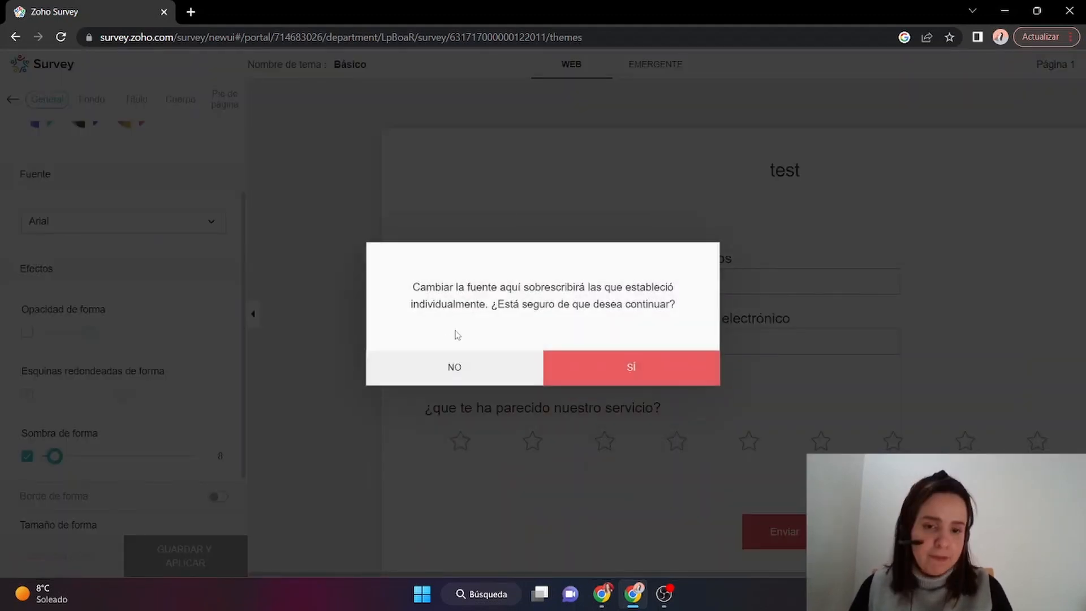
click(596, 354)
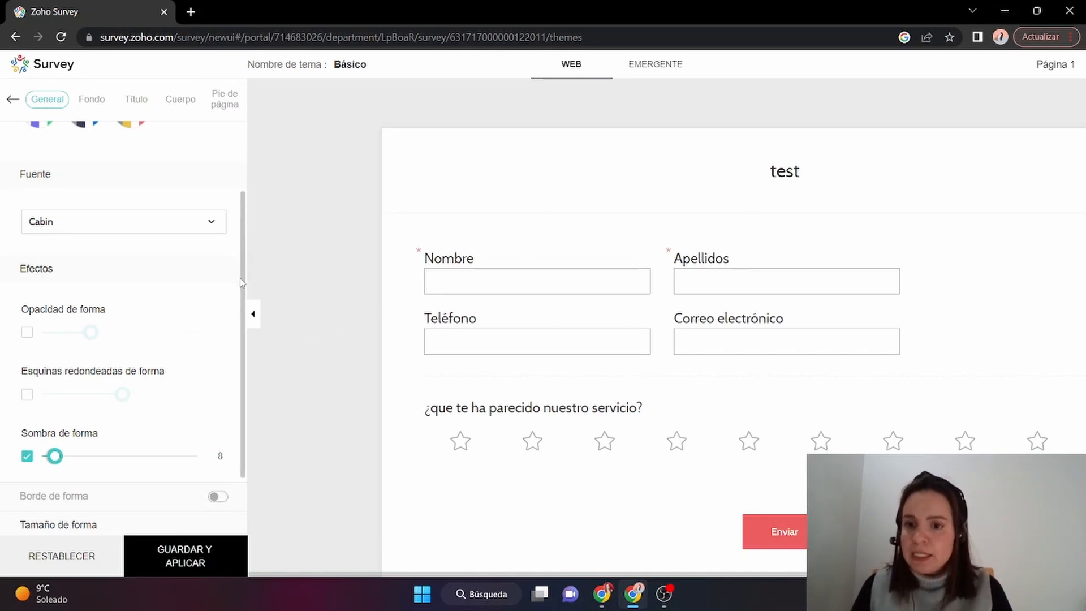
Review the remaining general theme settings, and save and apply the customized theme under the name "Test"
scroll(237, 391, down, 2)
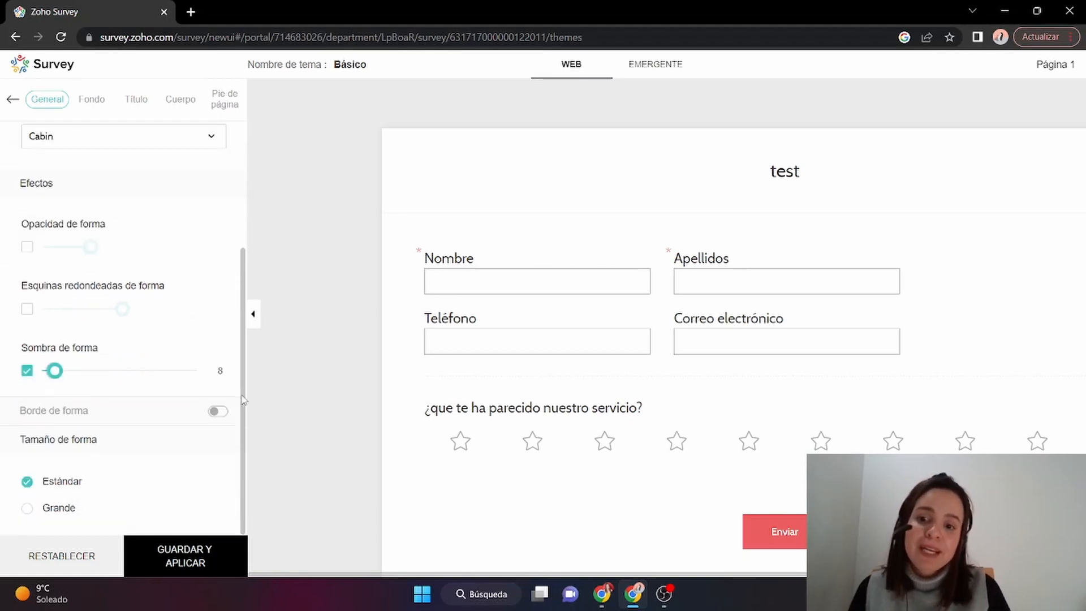
scroll(242, 400, up, 5)
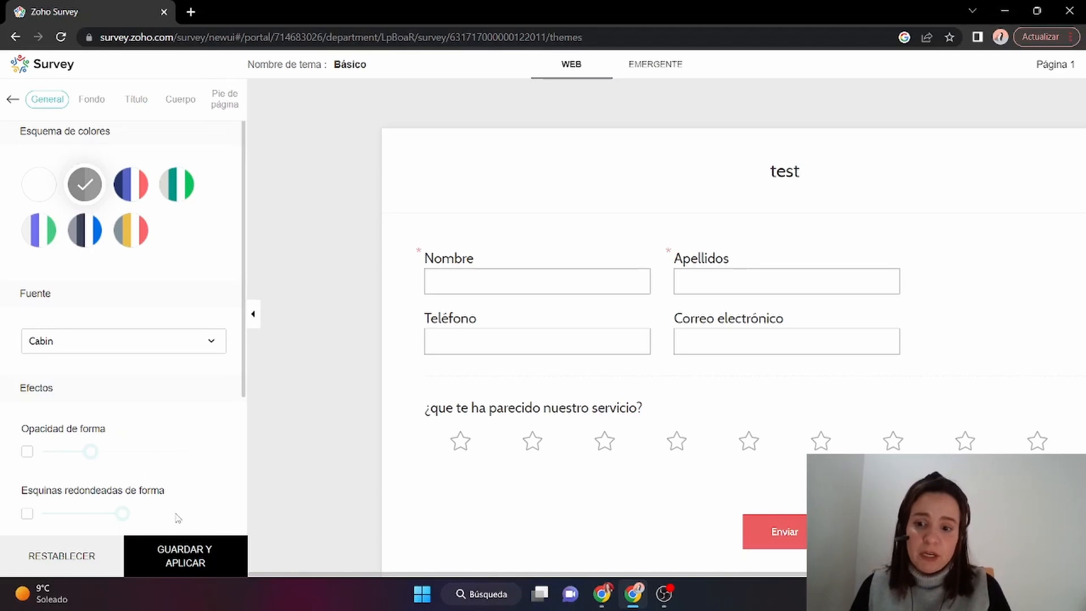
click(181, 553)
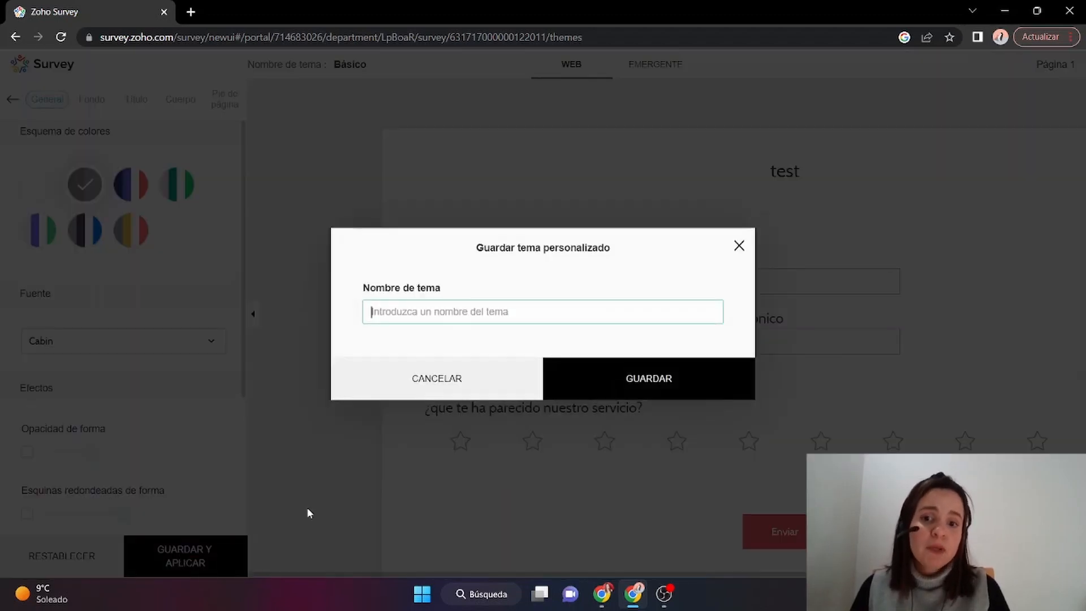
text(Test)
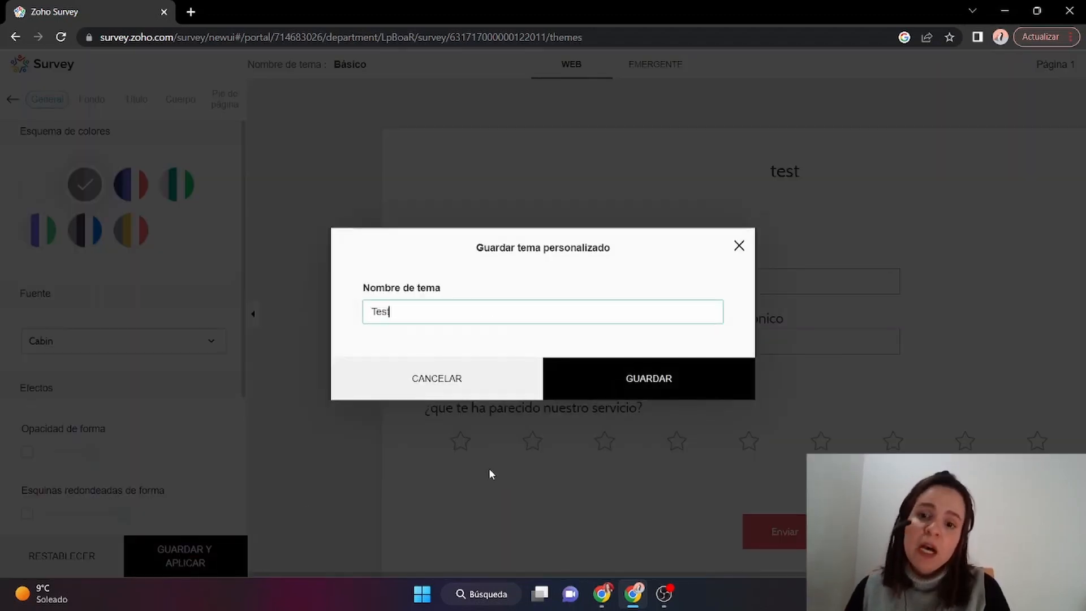
click(671, 379)
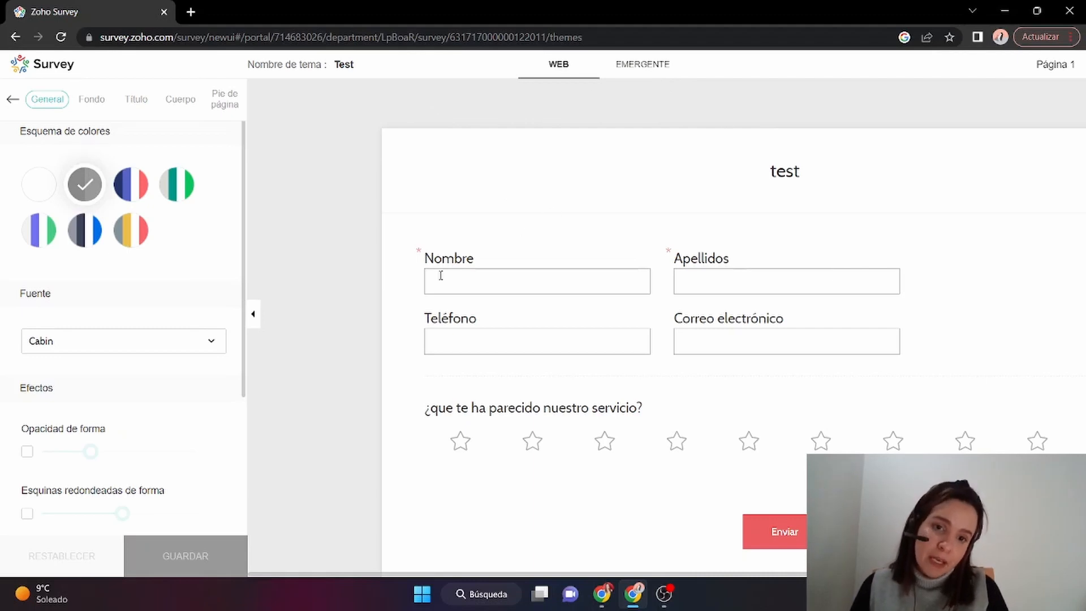
Preview the pop-up version of the survey theme on desktop, tablet and phone, and return to the themes overview
click(625, 74)
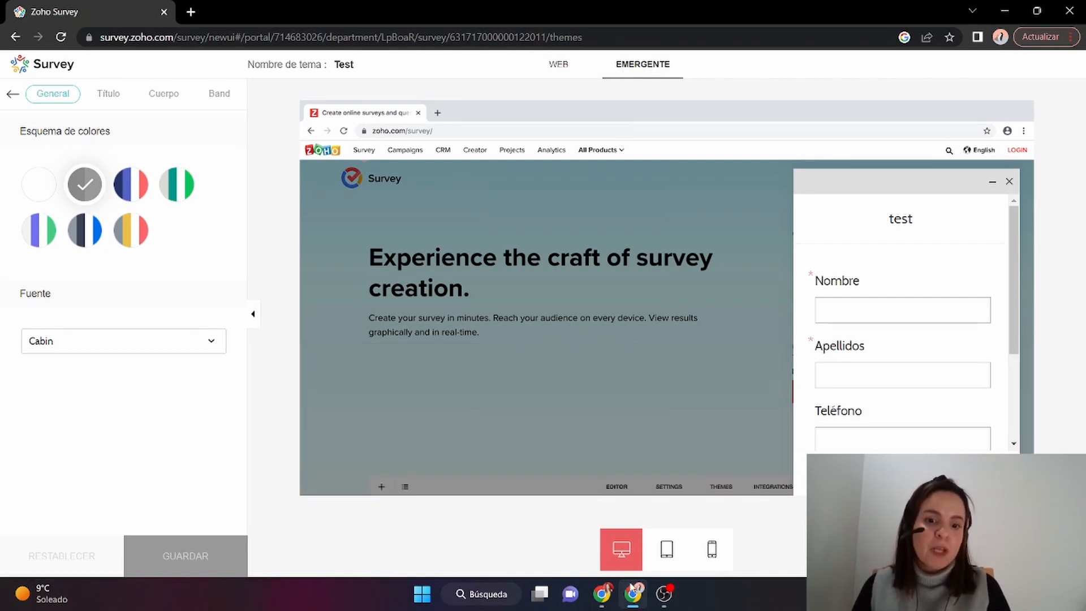
click(668, 550)
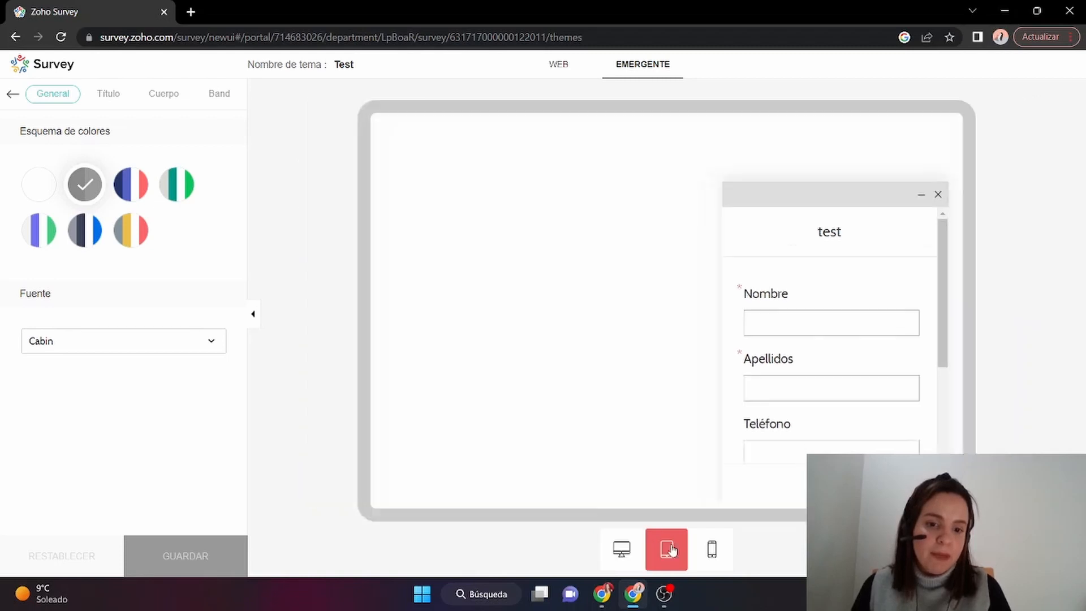
click(712, 551)
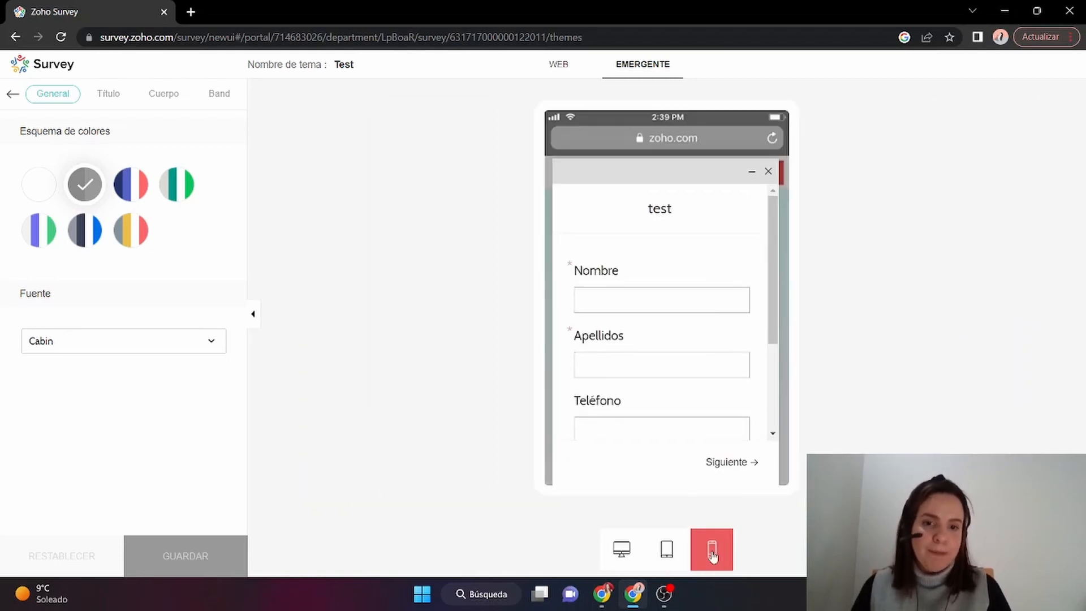
click(12, 94)
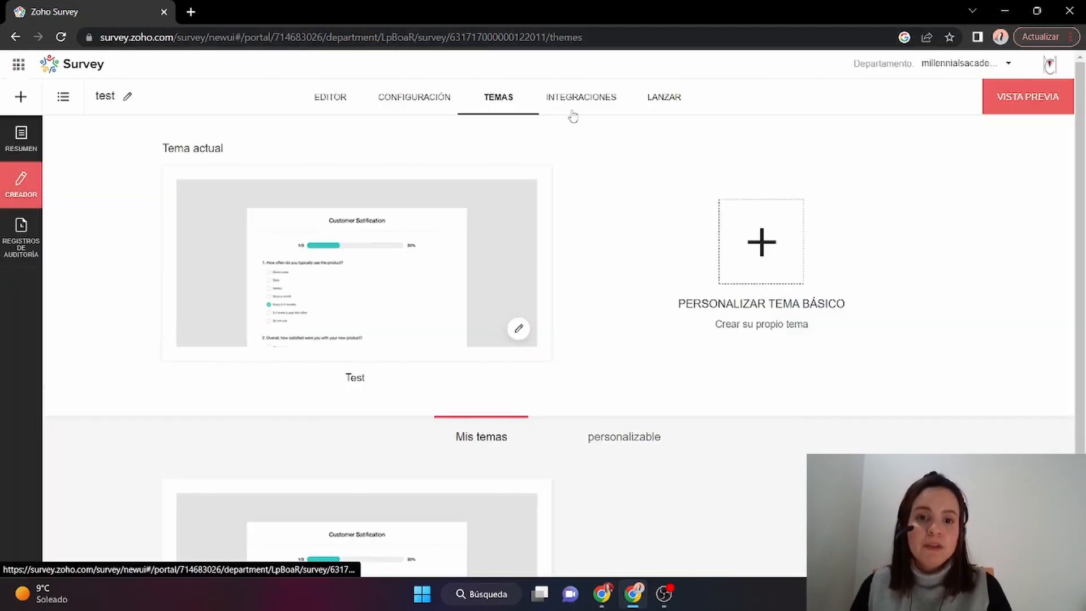
Examine the app integrations, triggers and traffic tracking options available for the survey
click(564, 98)
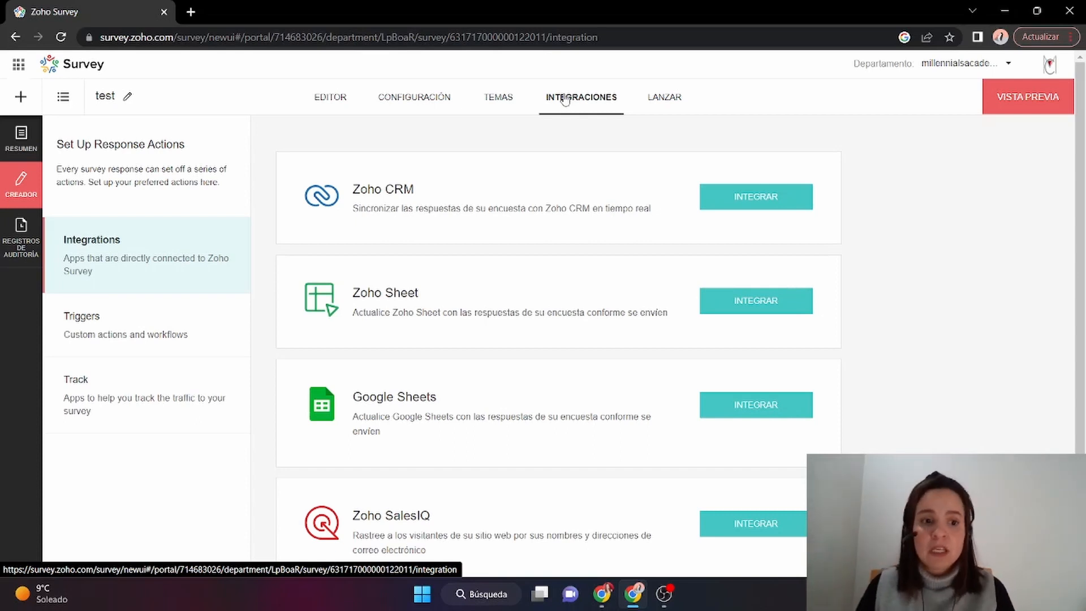
scroll(1080, 286, down, 1)
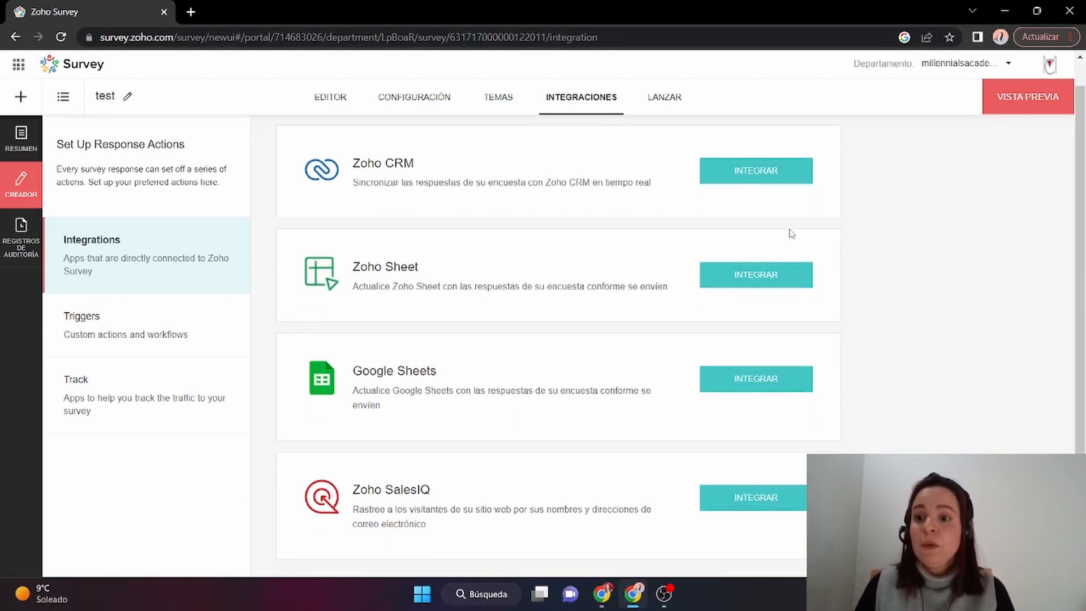
click(156, 332)
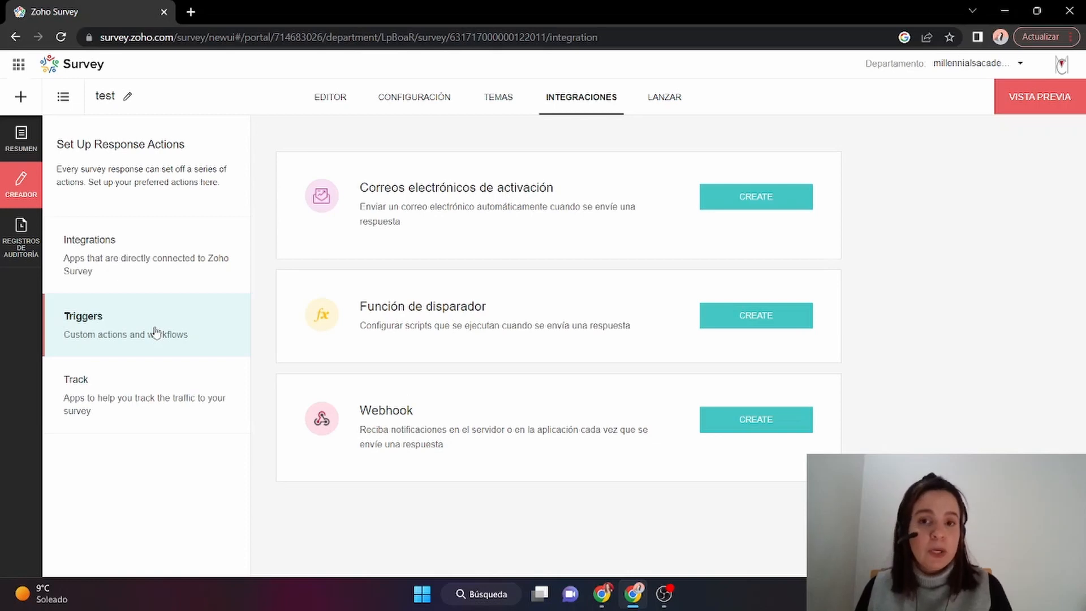
click(120, 401)
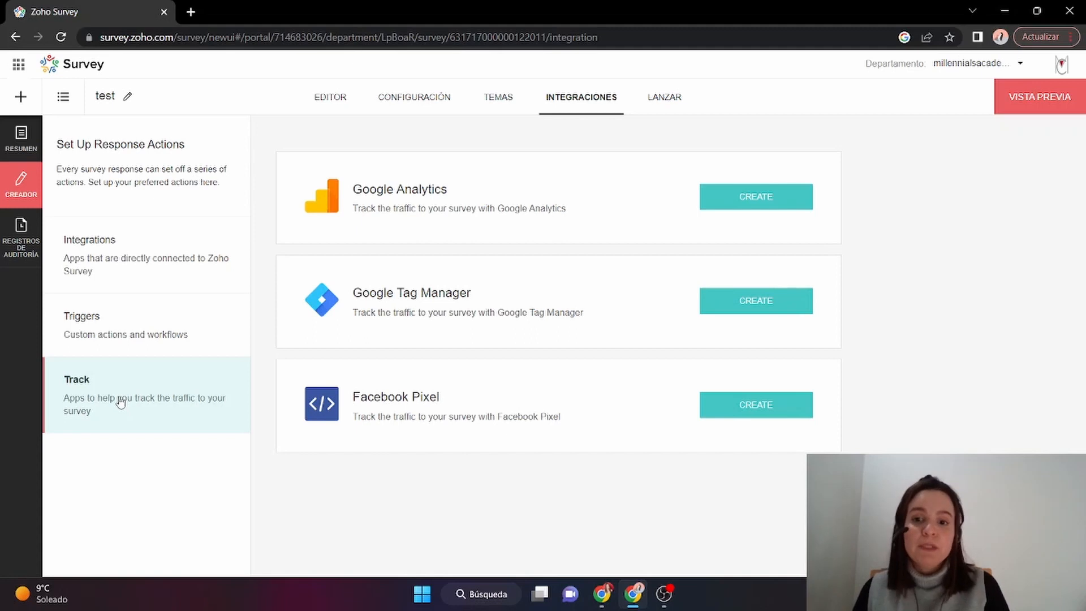
Publish the survey and view its online access link and QR code
click(665, 103)
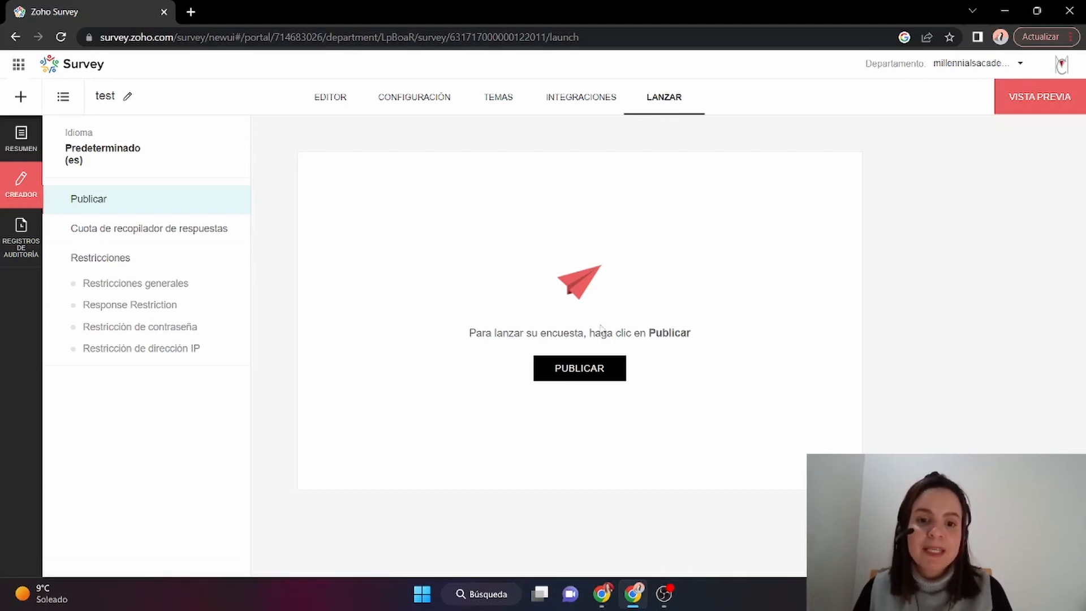
click(583, 369)
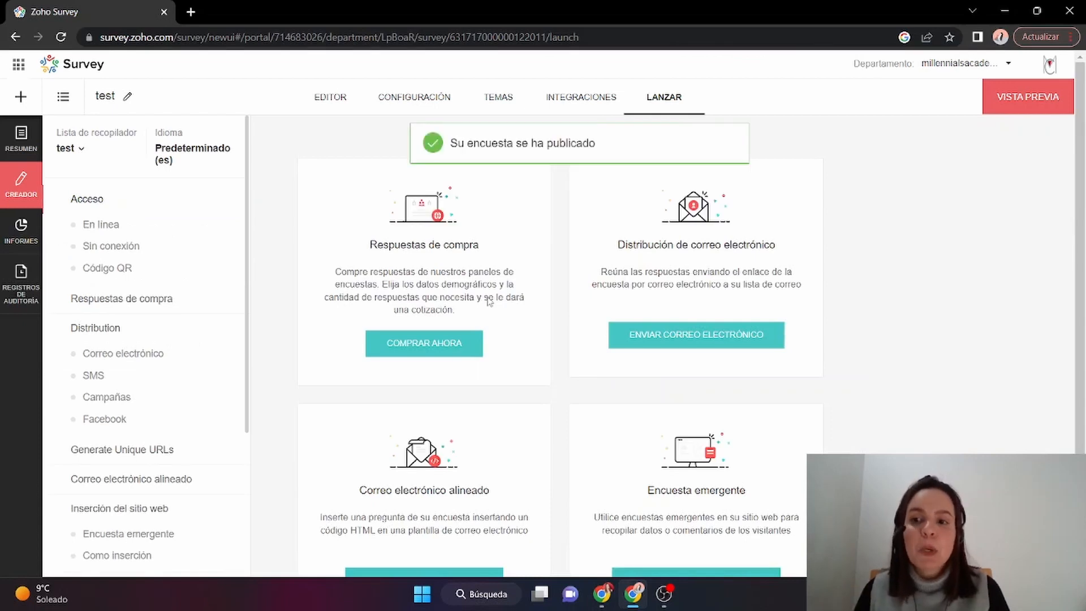
click(144, 225)
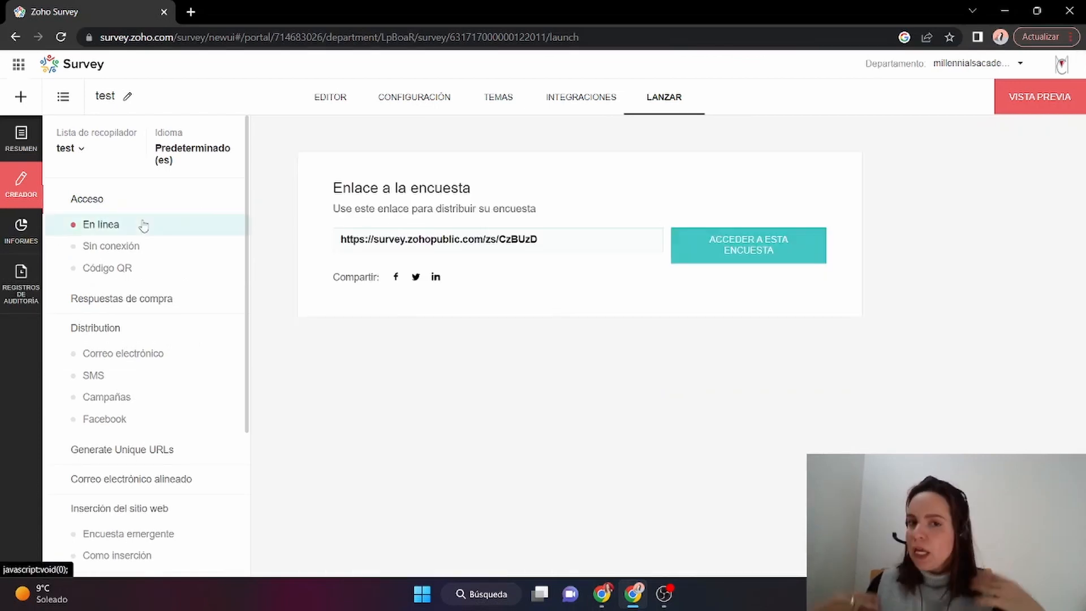
click(131, 269)
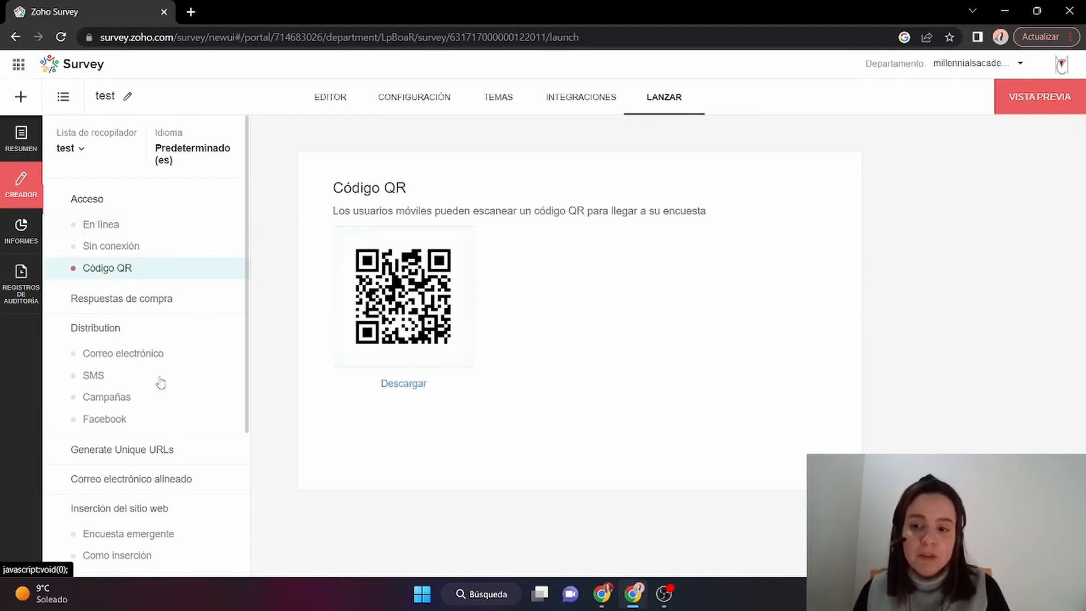